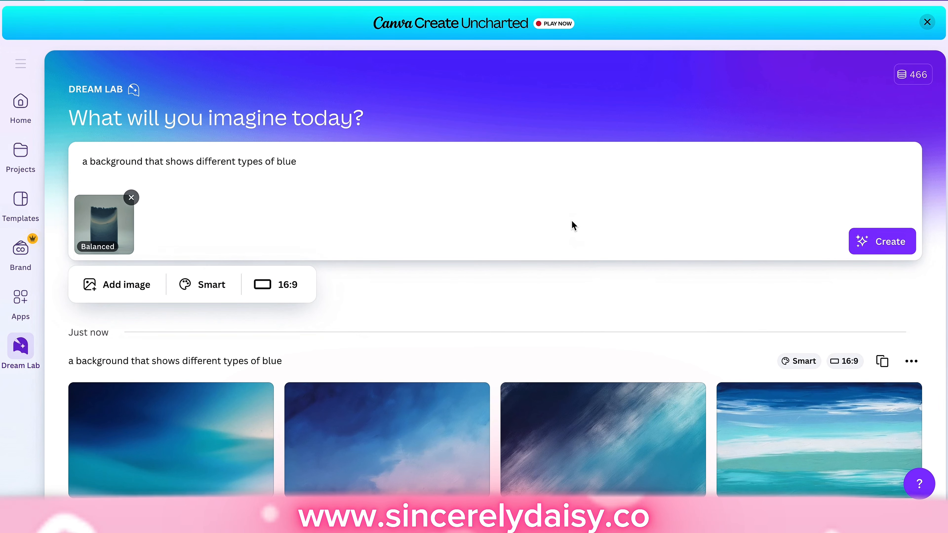
Step: Generate blue backgrounds with the reference image's influence at Balanced, and generate another set with the influence set to Subtle
{"action": "left_click", "coordinate": [881, 242]}
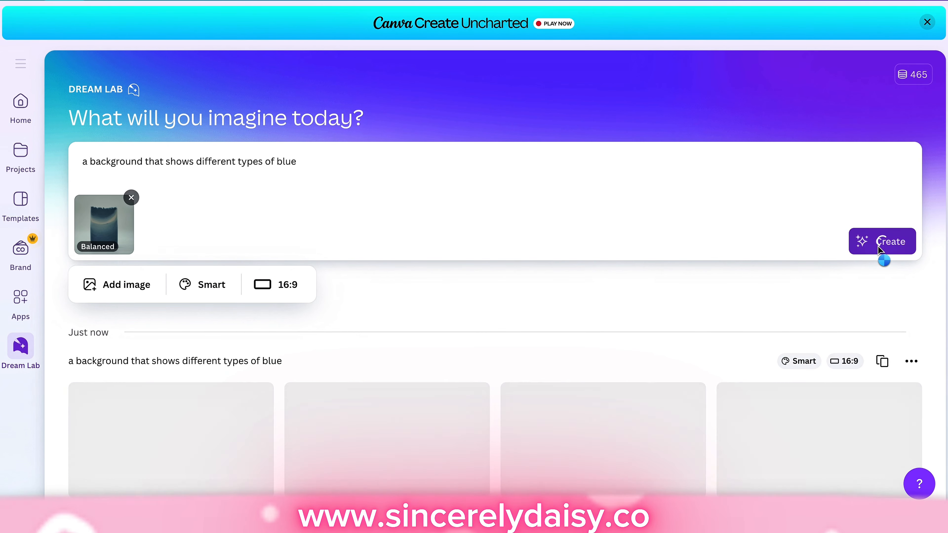
{"action": "scroll", "coordinate": [709, 364], "scroll_direction": "down", "scroll_amount": 2}
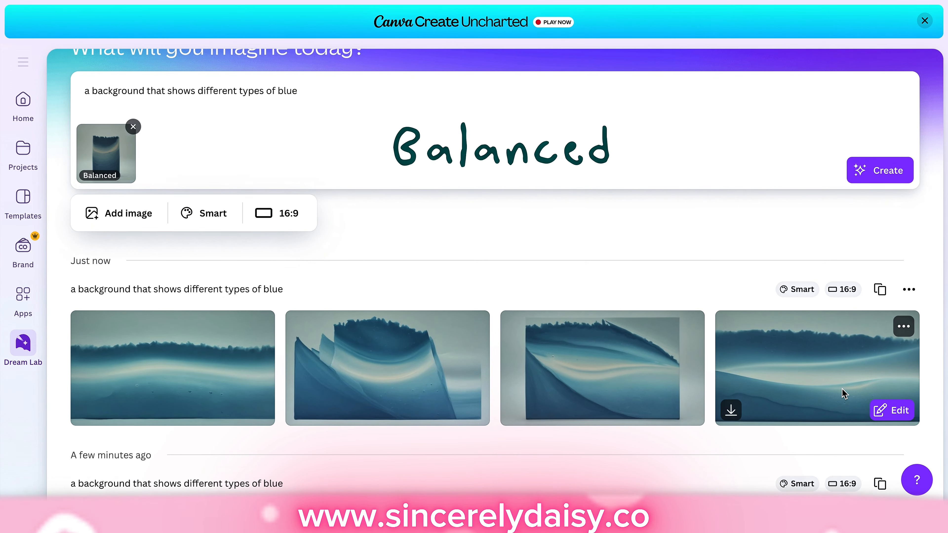
{"action": "left_click", "coordinate": [107, 174]}
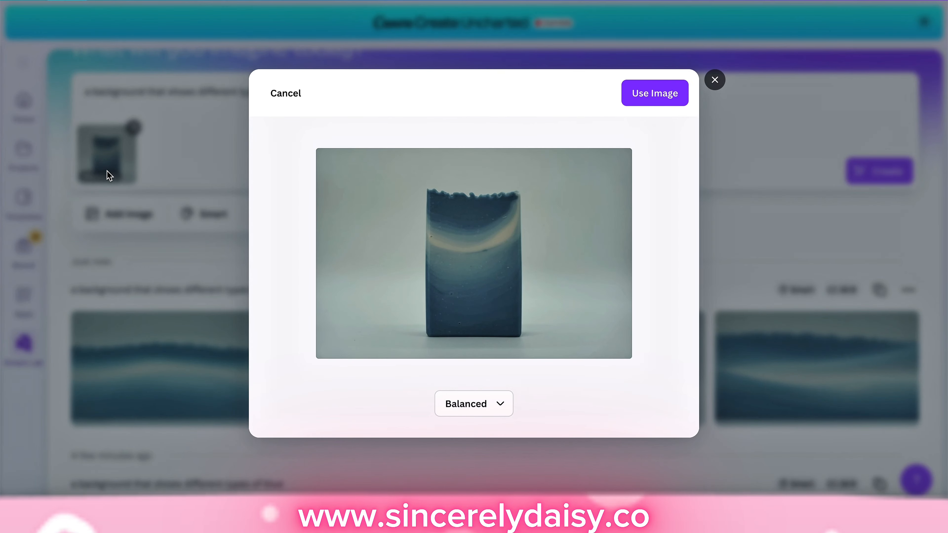
{"action": "left_click", "coordinate": [469, 403]}
{"action": "left_click", "coordinate": [468, 320]}
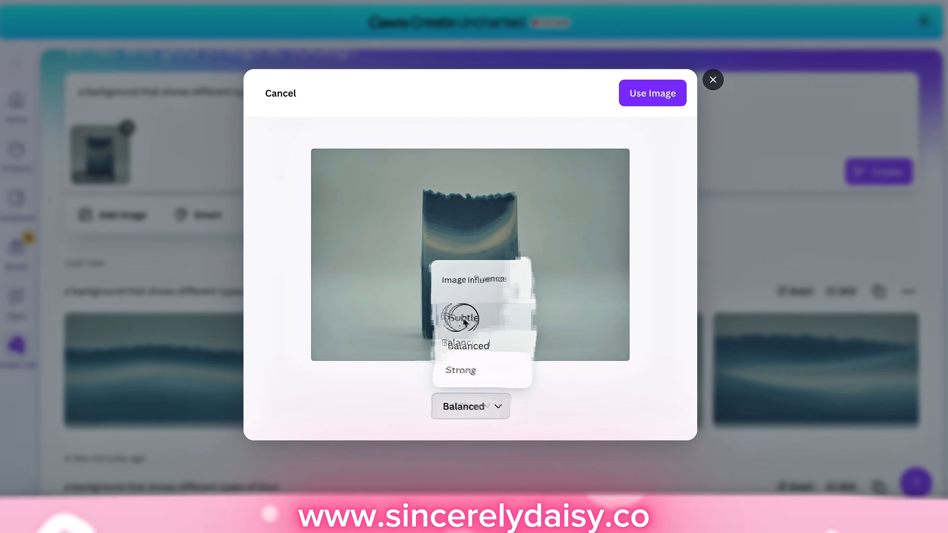
{"action": "left_click", "coordinate": [649, 95]}
{"action": "left_click", "coordinate": [870, 181]}
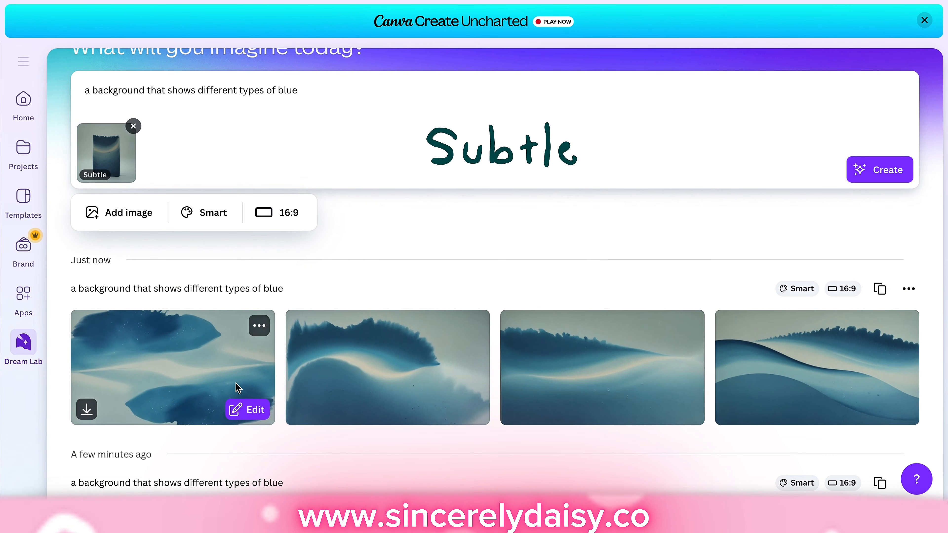
Step: Set the reference image's influence to Strong and generate another set of blue backgrounds
{"action": "left_click", "coordinate": [108, 173]}
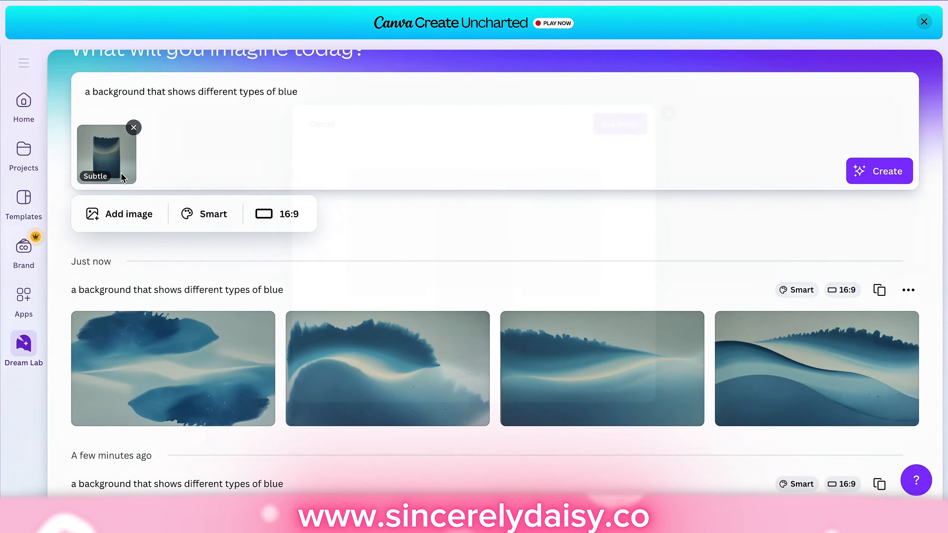
{"action": "left_click", "coordinate": [487, 398]}
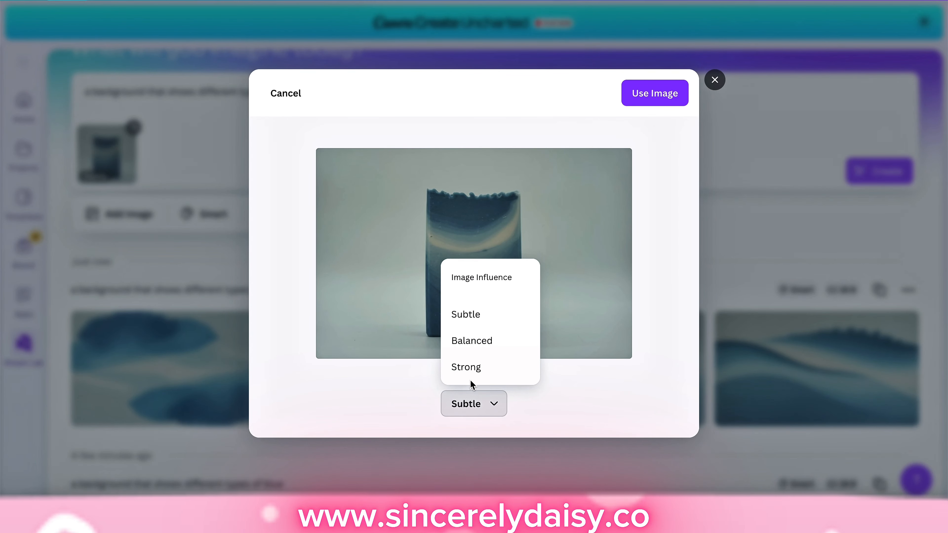
{"action": "left_click", "coordinate": [469, 367]}
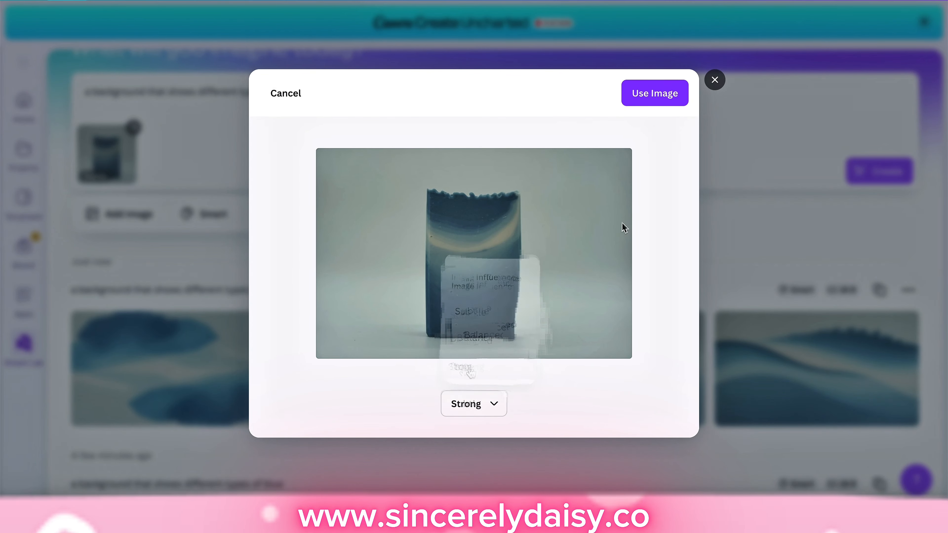
{"action": "left_click", "coordinate": [647, 104]}
{"action": "left_click", "coordinate": [882, 175]}
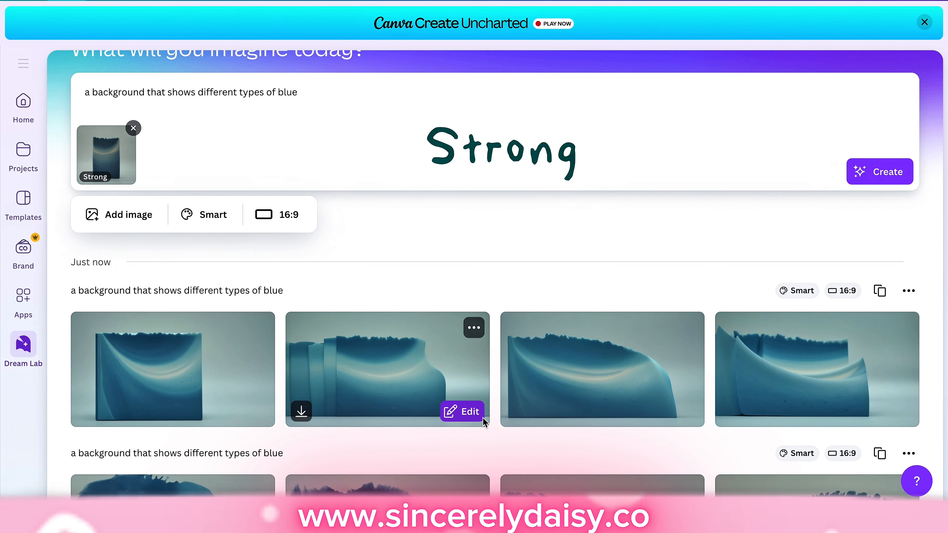
Step: Copy the first image of the Balanced set and paste it into the blank 7.85in × 1.75in label design
{"action": "scroll", "coordinate": [839, 377], "scroll_direction": "down", "scroll_amount": 4}
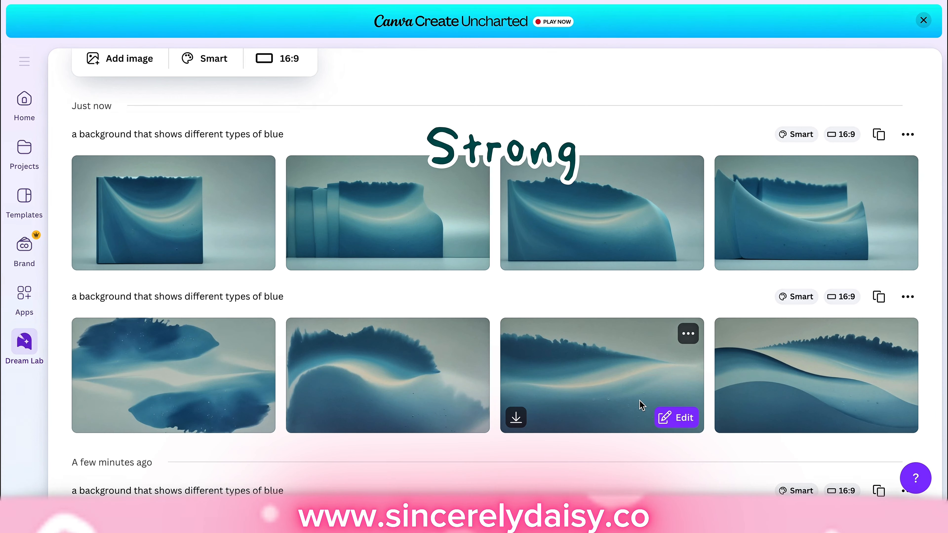
{"action": "scroll", "coordinate": [639, 400], "scroll_direction": "down", "scroll_amount": 4}
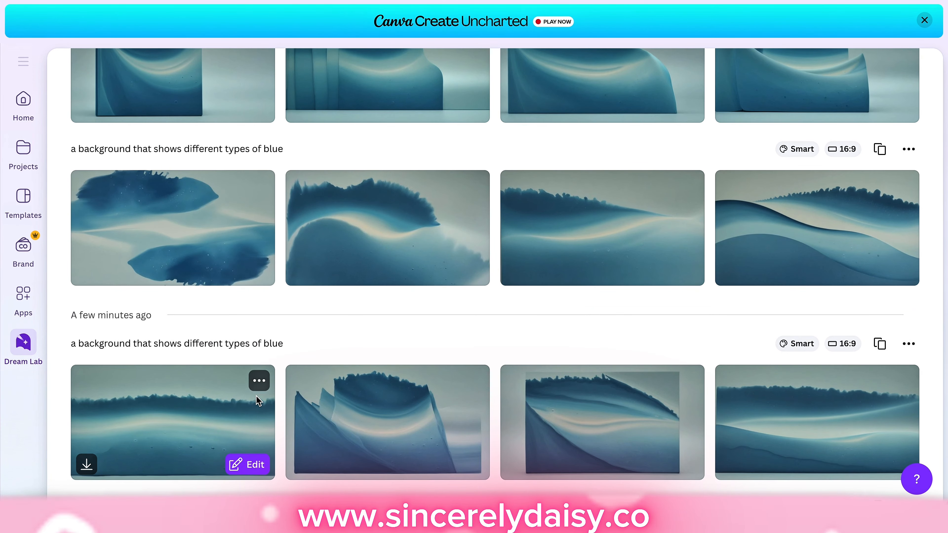
{"action": "left_click", "coordinate": [258, 382]}
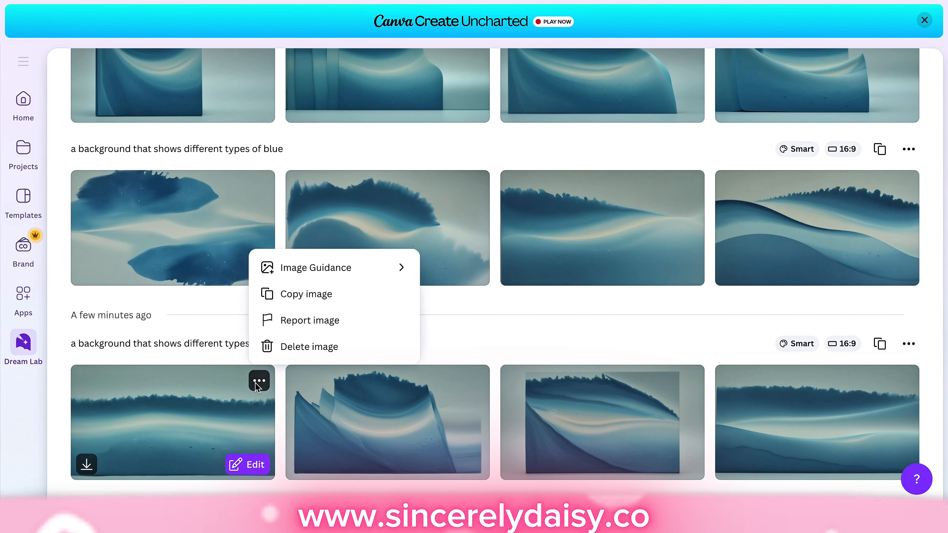
{"action": "left_click", "coordinate": [309, 295]}
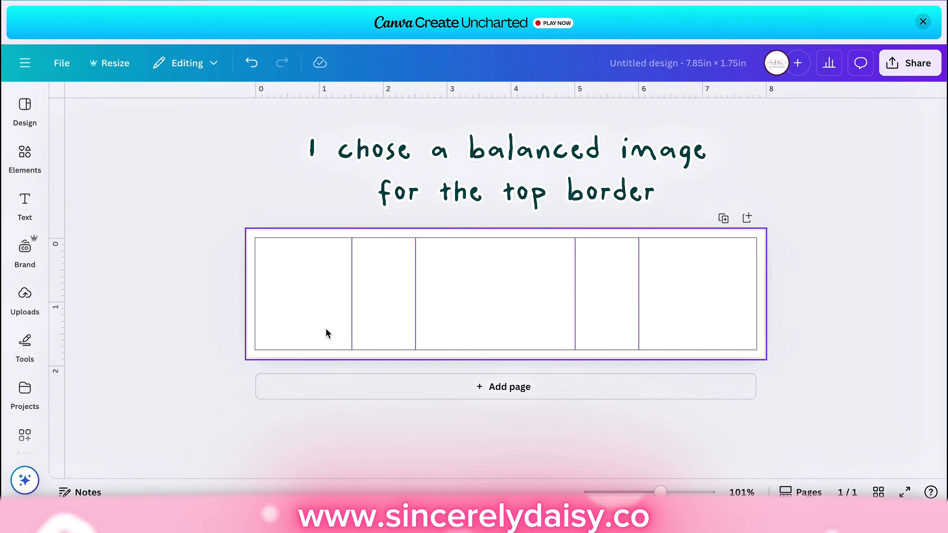
{"action": "left_click", "coordinate": [323, 315]}
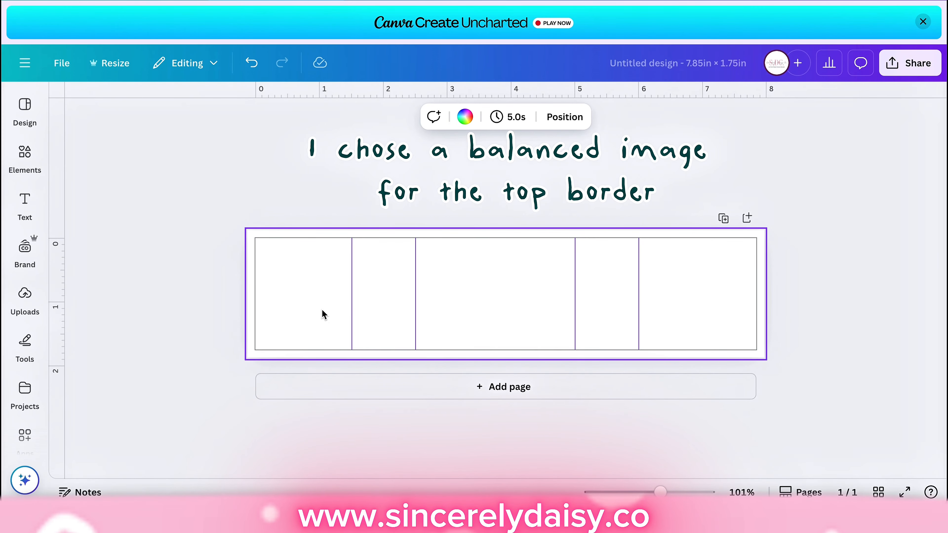
{"action": "right_click", "coordinate": [323, 314]}
{"action": "left_click", "coordinate": [347, 353]}
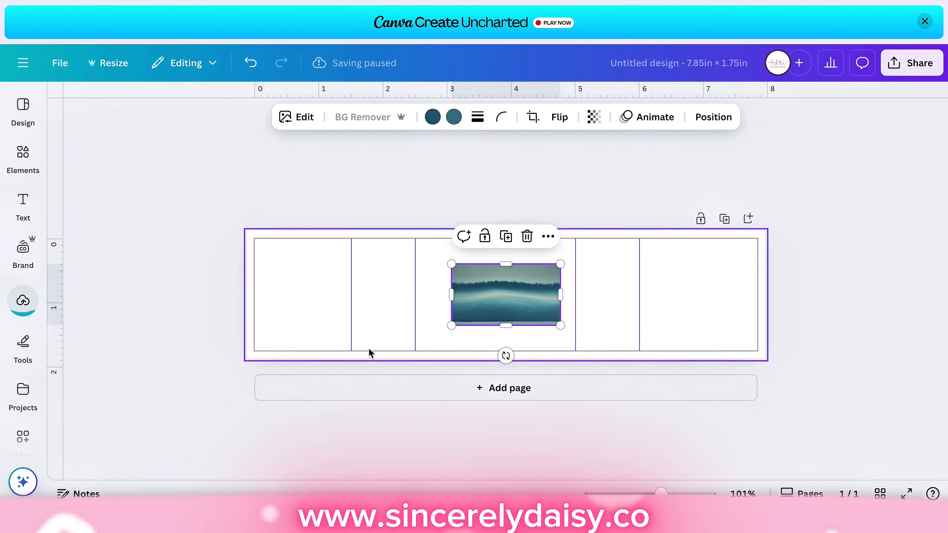
Step: Move the pasted image into the label's first panel and crop its upper and lower edges into a wide strip
{"action": "left_click_drag", "start_coordinate": [508, 299], "coordinate": [313, 294]}
{"action": "mouse_move", "coordinate": [311, 261]}
{"action": "left_mouse_down"}
{"action": "mouse_move", "coordinate": [313, 294]}
{"action": "mouse_move", "coordinate": [310, 279]}
{"action": "left_mouse_up"}
{"action": "left_click_drag", "start_coordinate": [306, 329], "coordinate": [306, 318]}
Step: Try to stretch the strip across all label panels and shift the picture downward inside its crop
{"action": "left_click_drag", "start_coordinate": [365, 301], "coordinate": [755, 299]}
{"action": "double_click", "coordinate": [600, 300]}
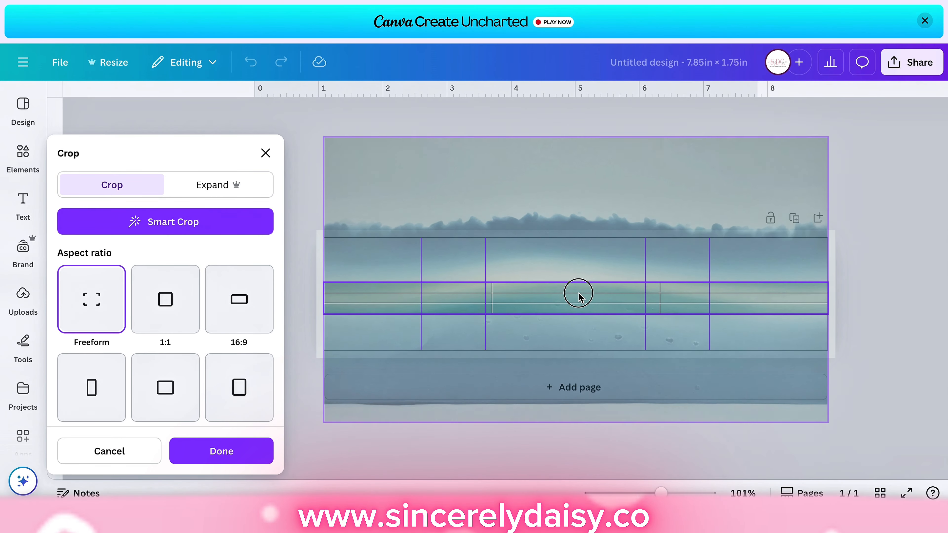
{"action": "left_click_drag", "start_coordinate": [575, 289], "coordinate": [577, 332]}
{"action": "left_click", "coordinate": [235, 450]}
Step: Try to place the stretched strip over the label's top edge and extend both ends to the page edges
{"action": "left_click_drag", "start_coordinate": [401, 301], "coordinate": [400, 226]}
{"action": "left_click", "coordinate": [303, 328]}
{"action": "left_click", "coordinate": [253, 233]}
{"action": "left_click_drag", "start_coordinate": [253, 233], "coordinate": [246, 233]}
{"action": "left_click_drag", "start_coordinate": [756, 229], "coordinate": [765, 228]}
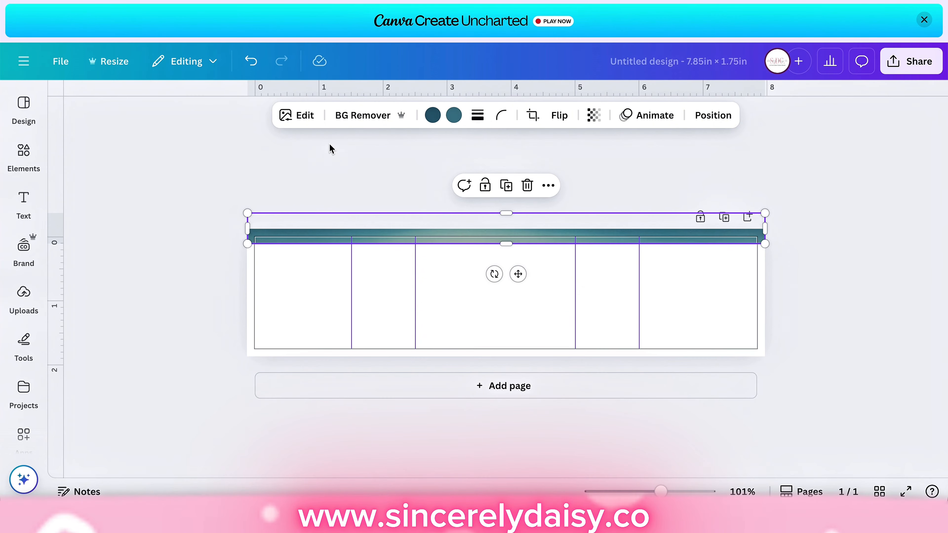
Step: Try the Fresco filter on the stretched top border image
{"action": "left_click", "coordinate": [305, 115]}
{"action": "scroll", "coordinate": [167, 374], "scroll_direction": "down", "scroll_amount": 3}
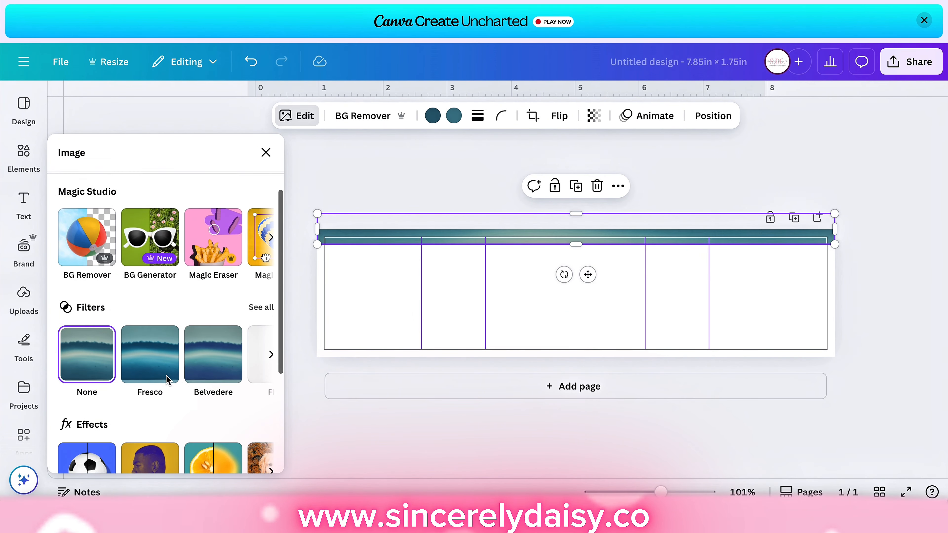
{"action": "left_click", "coordinate": [151, 360]}
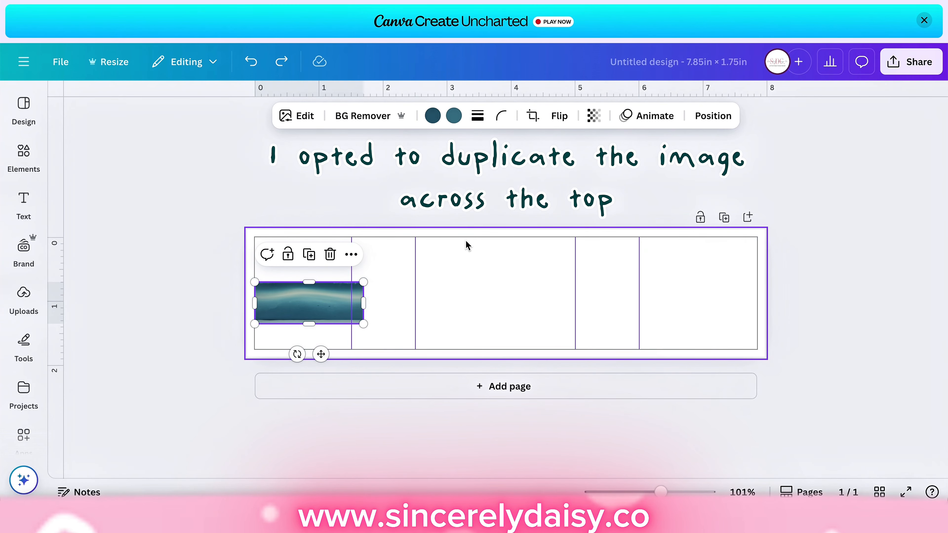
Step: Position the small image strip at the page's upper-left corner and place a duplicate directly beside it
{"action": "mouse_move", "coordinate": [308, 323]}
{"action": "left_mouse_down"}
{"action": "mouse_move", "coordinate": [313, 286]}
{"action": "mouse_move", "coordinate": [328, 281]}
{"action": "mouse_move", "coordinate": [318, 241]}
{"action": "left_mouse_up"}
{"action": "key", "text": "ctrl+d"}
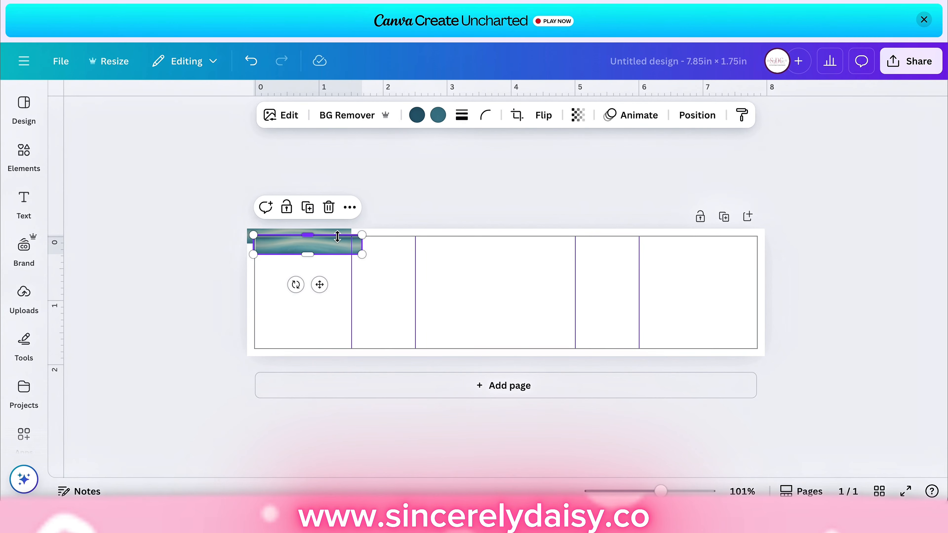
{"action": "left_click_drag", "start_coordinate": [340, 248], "coordinate": [439, 242]}
{"action": "left_click", "coordinate": [274, 317]}
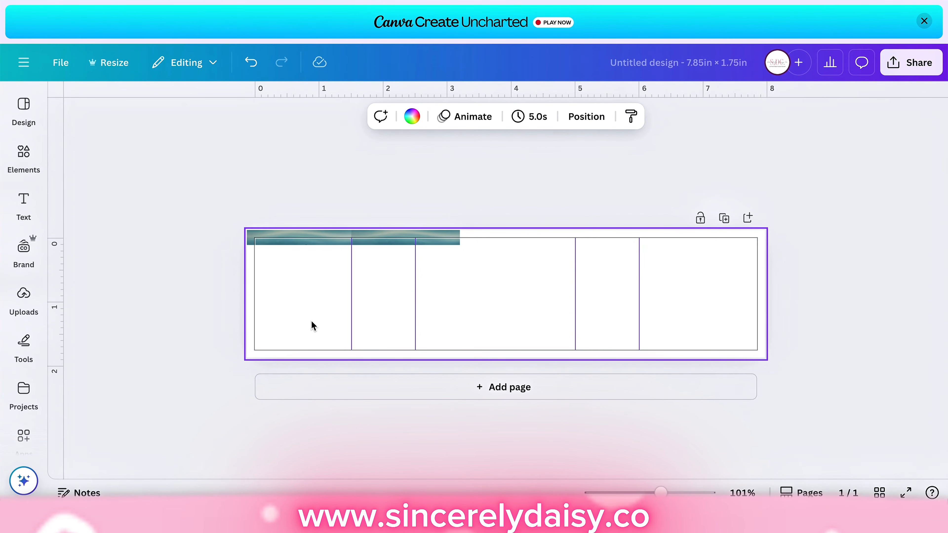
Step: Flip the second strip of the top border horizontally
{"action": "left_click", "coordinate": [383, 239]}
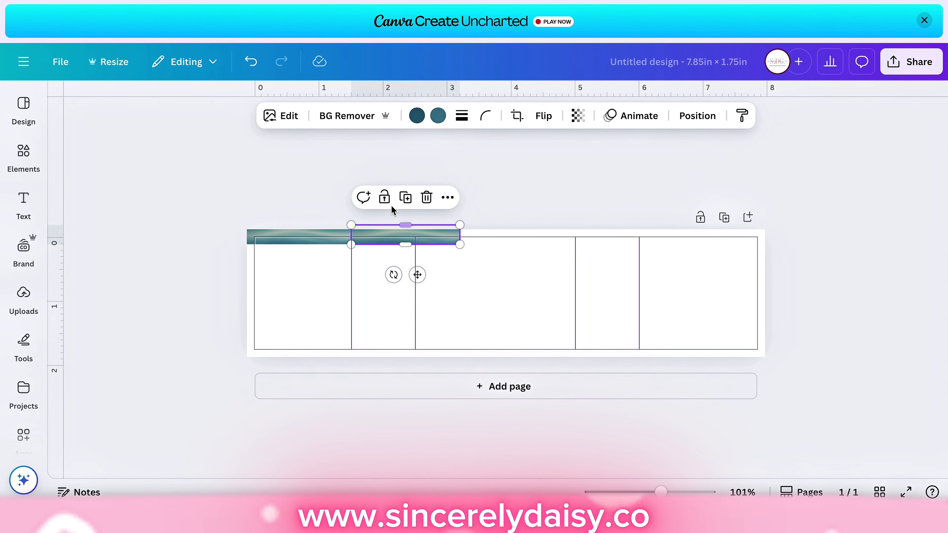
{"action": "left_click", "coordinate": [536, 116]}
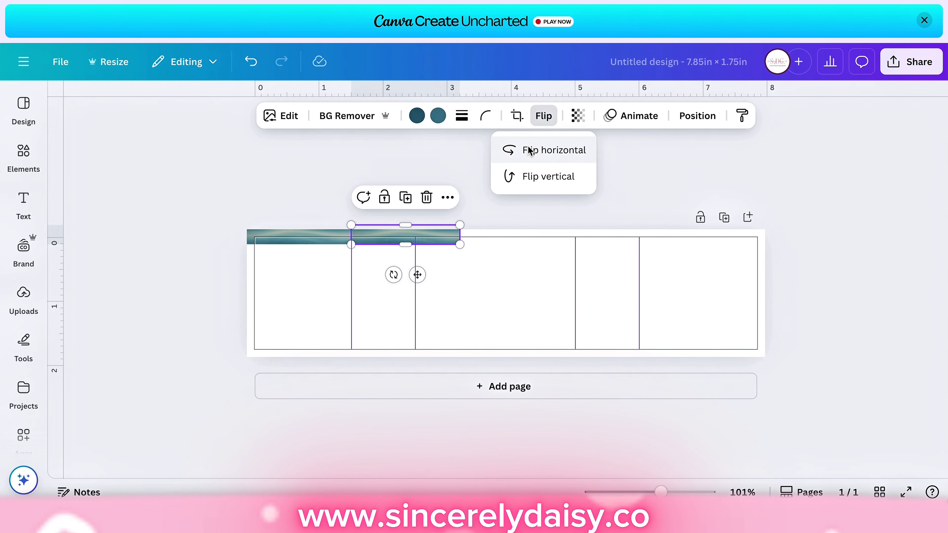
{"action": "left_click", "coordinate": [324, 333]}
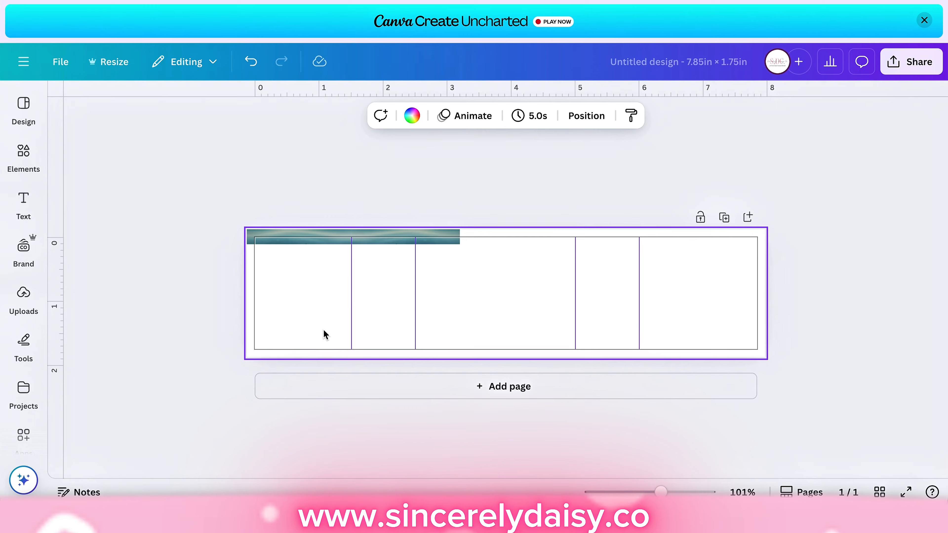
Step: Extend the top border with a third copy of the strip butted against the second one, and flip it
{"action": "left_click", "coordinate": [396, 237]}
{"action": "left_click_drag", "start_coordinate": [418, 235], "coordinate": [537, 239]}
{"action": "left_click", "coordinate": [543, 116]}
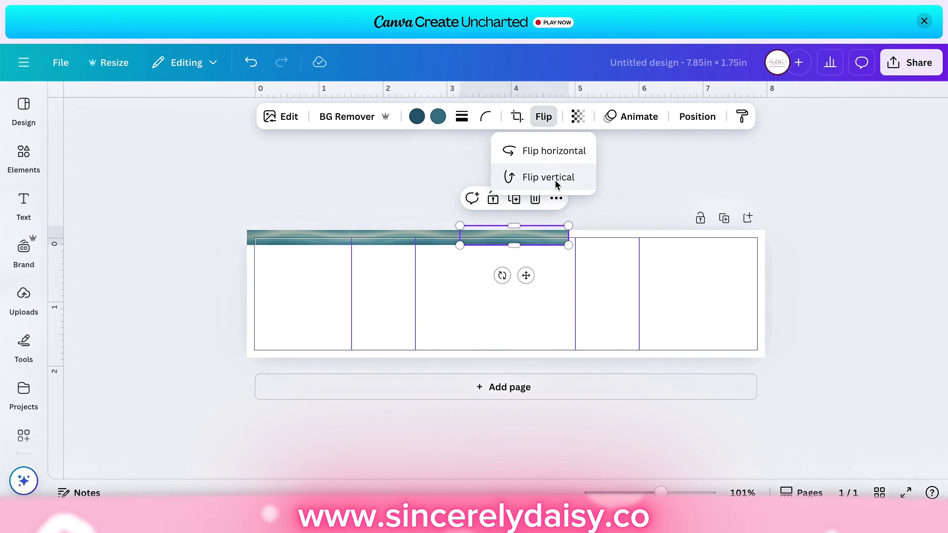
{"action": "left_click", "coordinate": [480, 311]}
Step: Duplicate the third strip, place the copy against its right end along the top edge, and flip it horizontally
{"action": "left_click", "coordinate": [522, 238]}
{"action": "left_click", "coordinate": [515, 200]}
{"action": "left_click_drag", "start_coordinate": [544, 245], "coordinate": [642, 234]}
{"action": "left_click", "coordinate": [523, 319]}
{"action": "left_click", "coordinate": [597, 237]}
{"action": "left_click", "coordinate": [543, 118]}
{"action": "left_click", "coordinate": [537, 153]}
{"action": "left_click", "coordinate": [533, 299]}
Step: Duplicate the fourth strip to fill the rest of the top border and flip the copy horizontally
{"action": "left_click", "coordinate": [604, 238]}
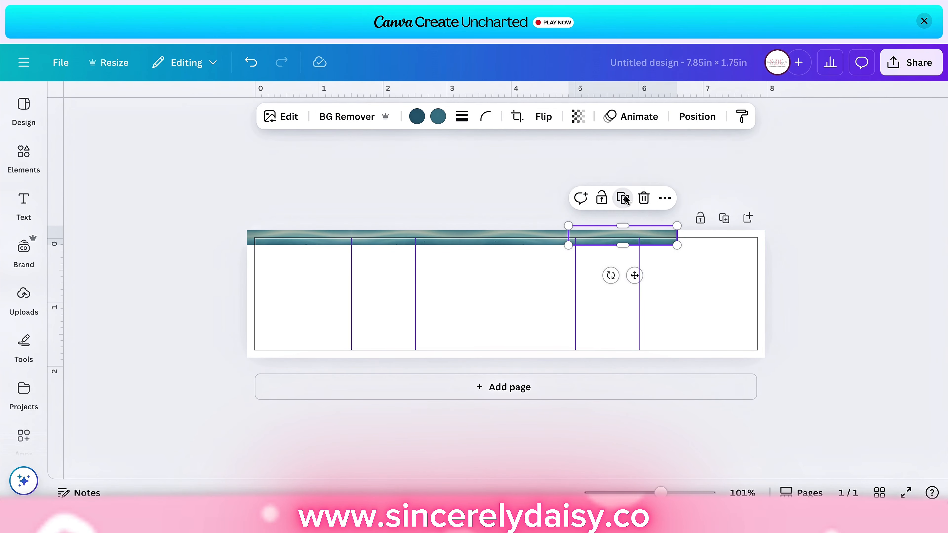
{"action": "left_click", "coordinate": [625, 198]}
{"action": "left_click", "coordinate": [543, 116]}
{"action": "left_click", "coordinate": [677, 304]}
{"action": "left_click", "coordinate": [701, 237]}
{"action": "left_click", "coordinate": [543, 116]}
{"action": "left_click", "coordinate": [545, 152]}
{"action": "left_click", "coordinate": [643, 276]}
Step: Apply the Fresco filter to each image strip of the top border
{"action": "left_click", "coordinate": [306, 241]}
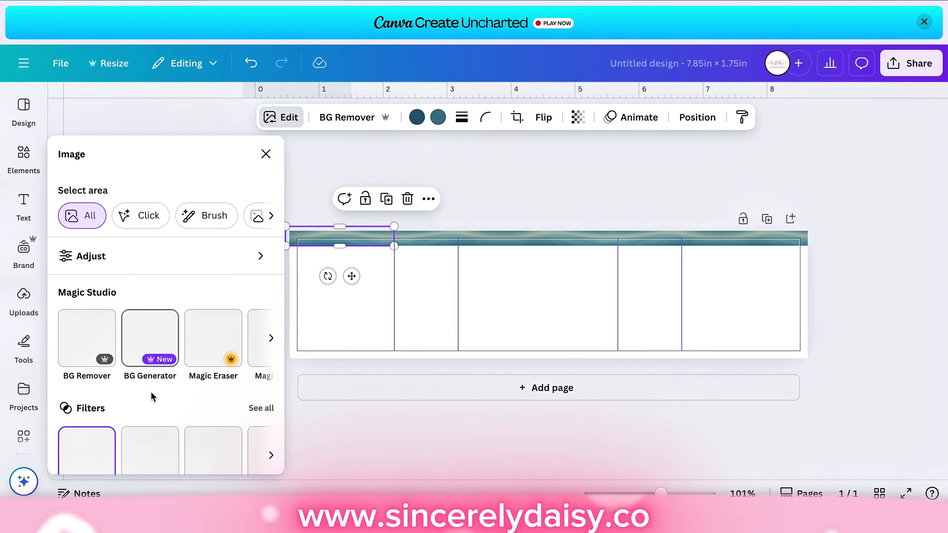
{"action": "scroll", "coordinate": [170, 332], "scroll_direction": "down", "scroll_amount": 2}
{"action": "left_click", "coordinate": [153, 390]}
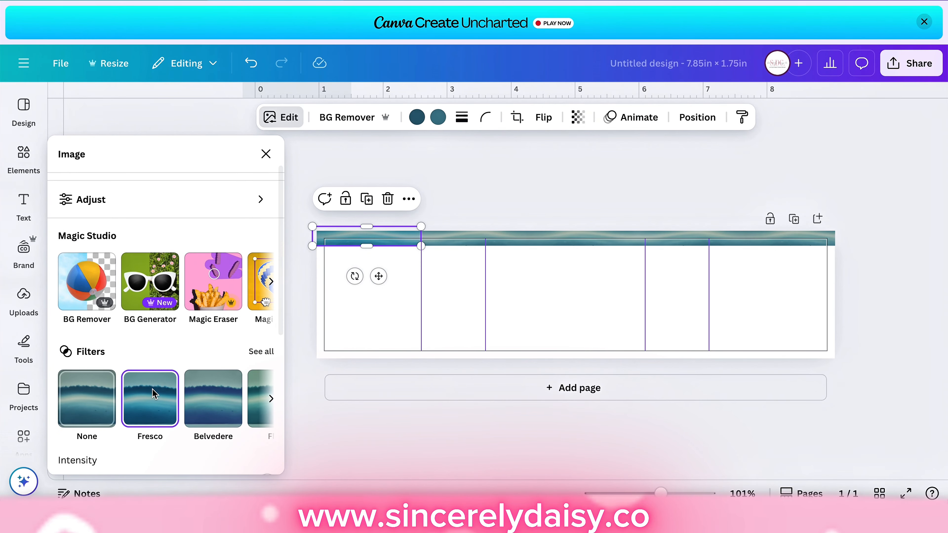
{"action": "left_click", "coordinate": [476, 239]}
{"action": "left_click", "coordinate": [150, 398]}
{"action": "left_click", "coordinate": [584, 239]}
{"action": "left_click", "coordinate": [150, 399]}
{"action": "left_click", "coordinate": [683, 239]}
{"action": "left_click", "coordinate": [150, 398]}
{"action": "left_click", "coordinate": [791, 239]}
{"action": "left_click", "coordinate": [611, 320]}
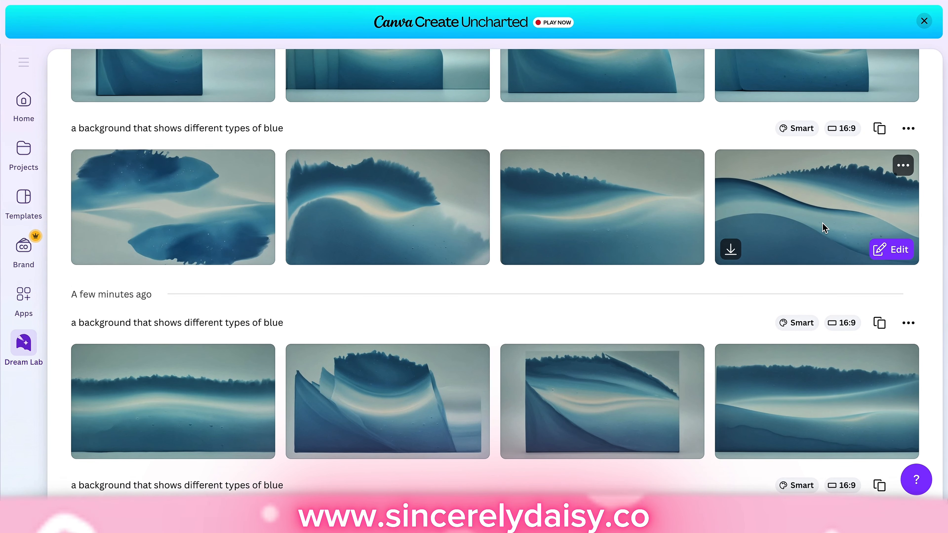
Step: Copy the fourth image of the Subtle set in Dream Lab and paste it into the label design
{"action": "left_click", "coordinate": [902, 165]}
{"action": "left_click", "coordinate": [837, 225]}
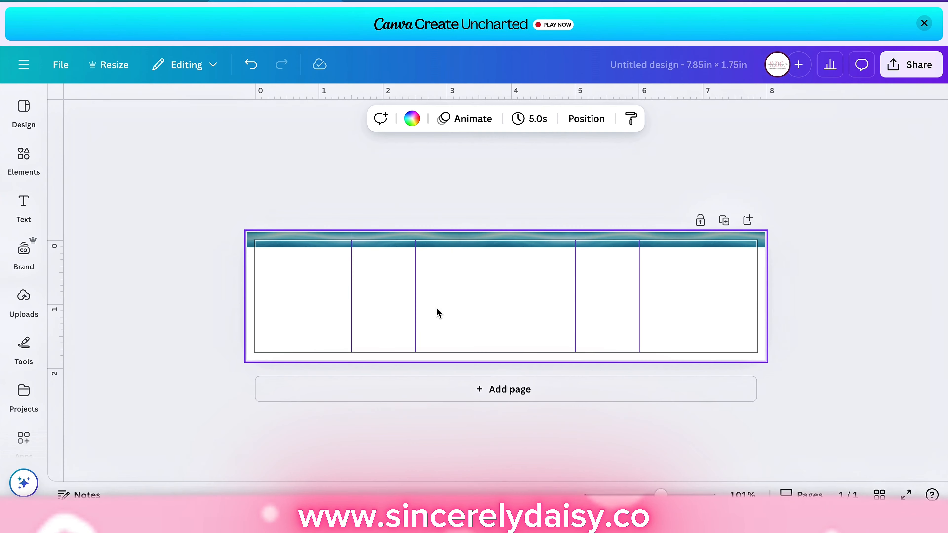
{"action": "right_click", "coordinate": [436, 293]}
{"action": "left_click", "coordinate": [506, 357]}
Step: Stretch the pasted Subtle image across the full page width and position it over the bottom edge as a border
{"action": "left_click_drag", "start_coordinate": [364, 321], "coordinate": [757, 352]}
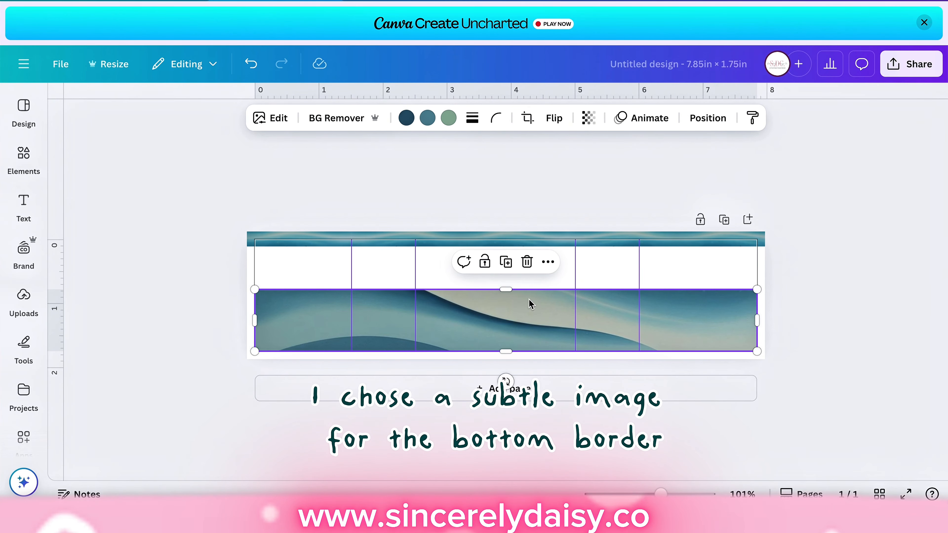
{"action": "left_click_drag", "start_coordinate": [505, 290], "coordinate": [503, 362]}
{"action": "key", "text": "super+z"}
{"action": "left_click_drag", "start_coordinate": [255, 371], "coordinate": [247, 373]}
{"action": "left_click_drag", "start_coordinate": [756, 371], "coordinate": [766, 371]}
{"action": "left_click_drag", "start_coordinate": [567, 349], "coordinate": [568, 353]}
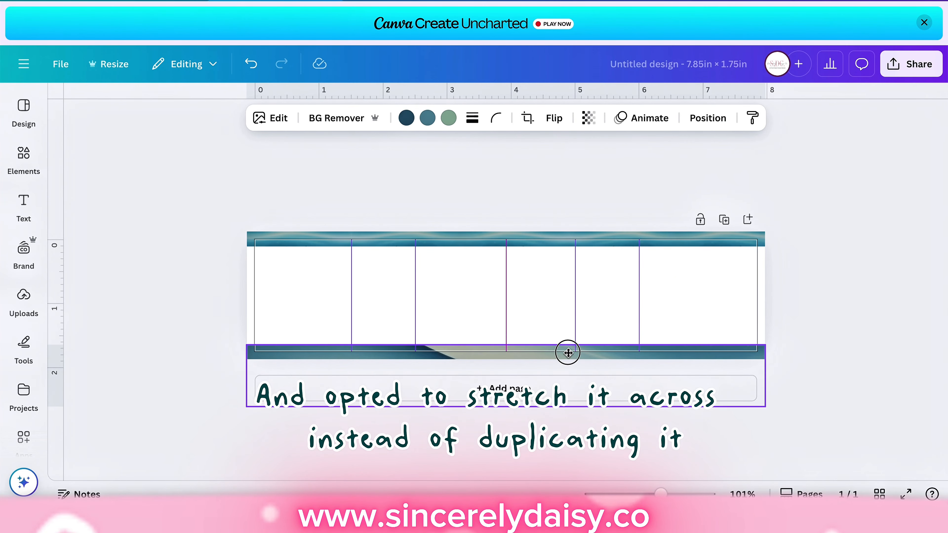
Step: Reposition the picture inside the bottom border's crop and apply the crop
{"action": "double_click", "coordinate": [567, 352]}
{"action": "mouse_move", "coordinate": [423, 407]}
{"action": "left_mouse_down"}
{"action": "mouse_move", "coordinate": [425, 393]}
{"action": "mouse_move", "coordinate": [419, 422]}
{"action": "left_mouse_up"}
{"action": "left_click", "coordinate": [254, 451]}
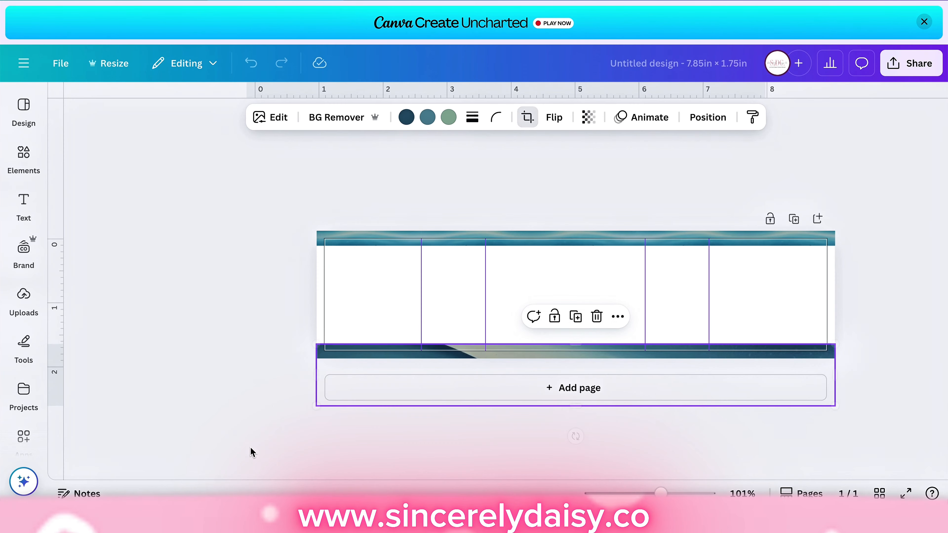
{"action": "left_click", "coordinate": [199, 361]}
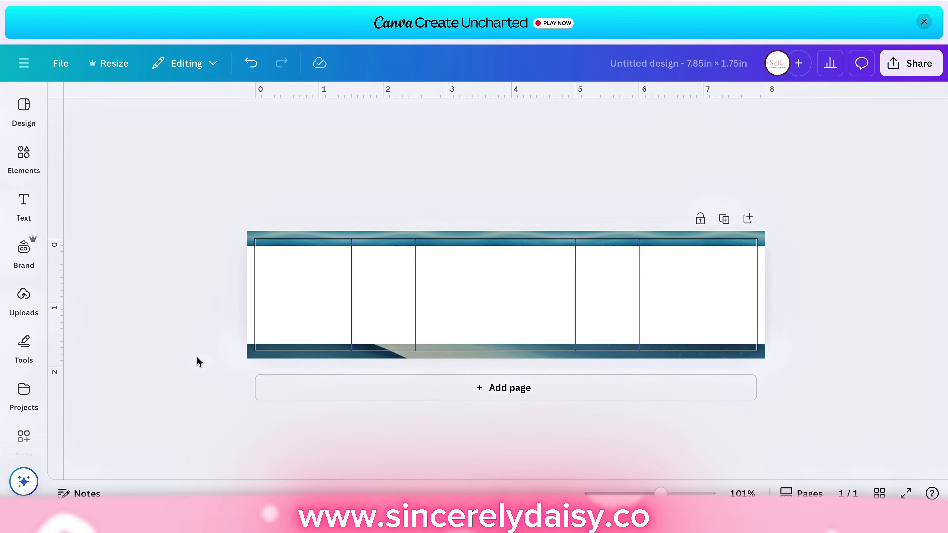
Step: Replace the bottom border image's green tone with the dark navy photo color, after trying the palette's pink
{"action": "left_click", "coordinate": [336, 383]}
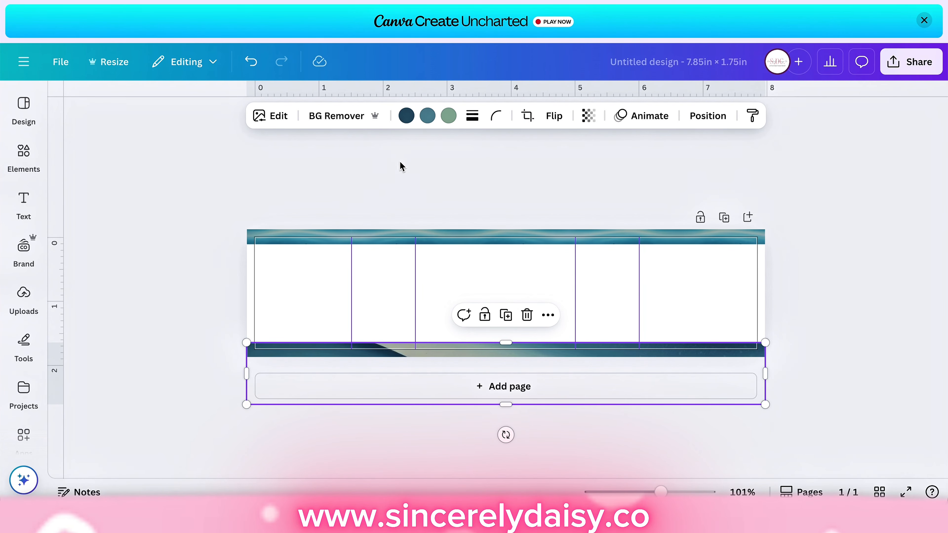
{"action": "left_click", "coordinate": [449, 116]}
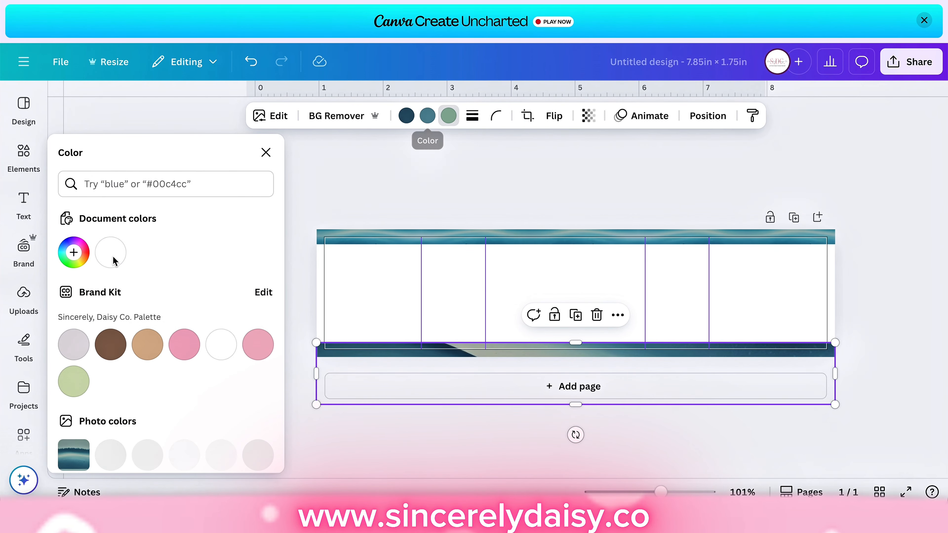
{"action": "left_click", "coordinate": [254, 351]}
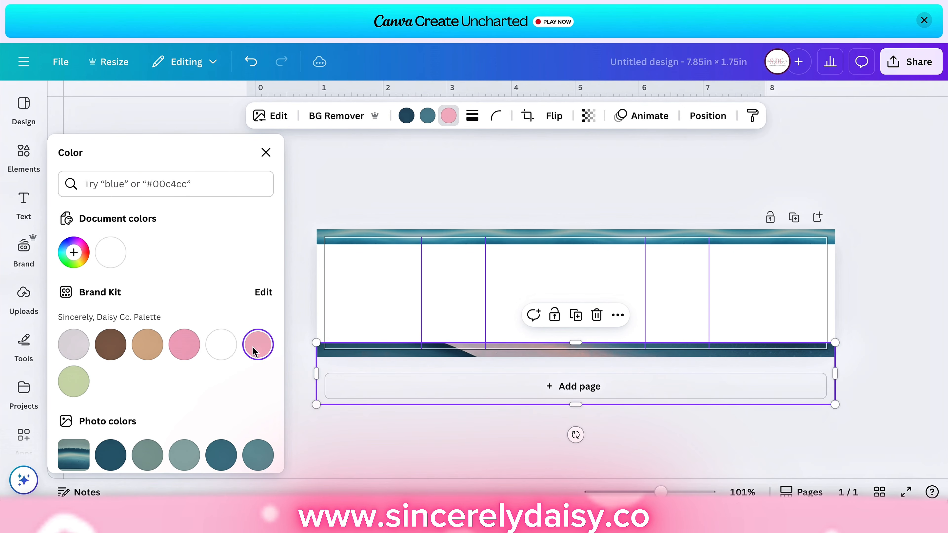
{"action": "scroll", "coordinate": [110, 429], "scroll_direction": "down", "scroll_amount": 3}
{"action": "left_click", "coordinate": [178, 436]}
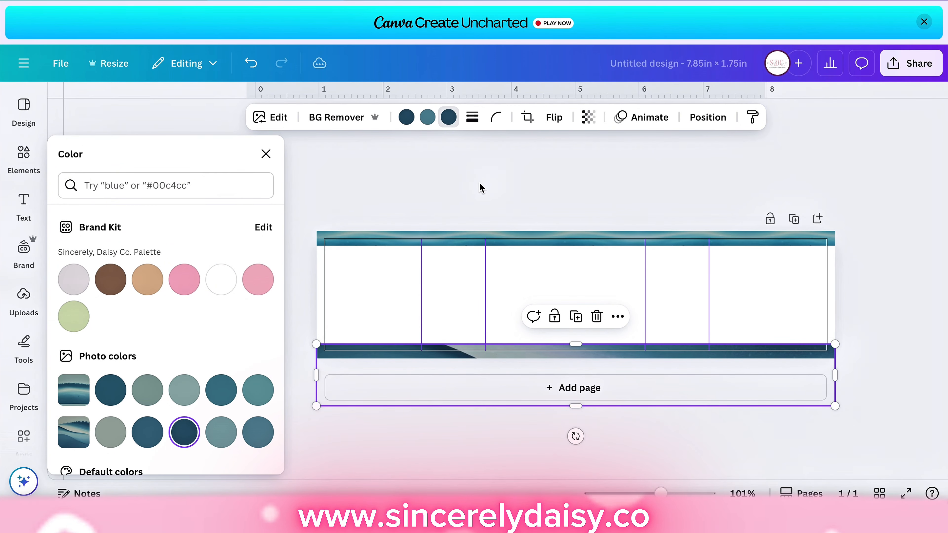
{"action": "left_click", "coordinate": [437, 309]}
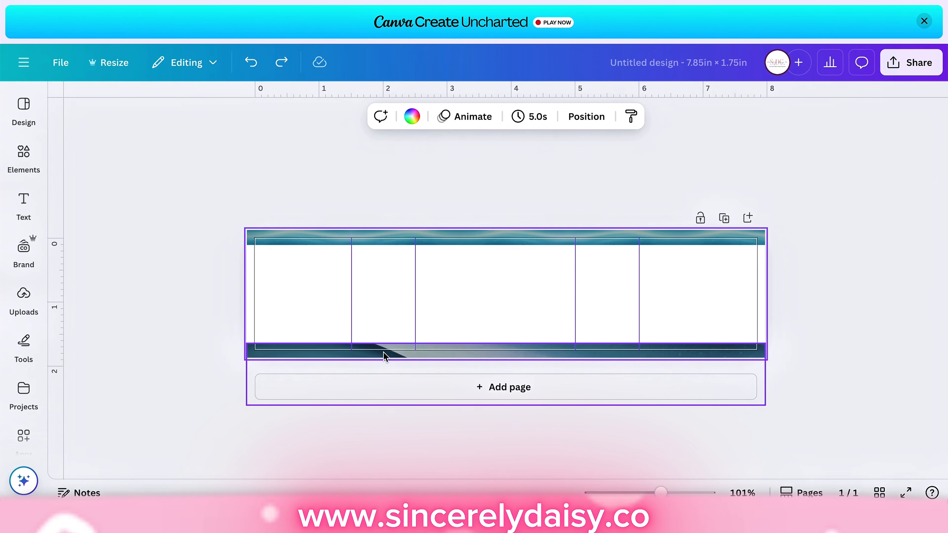
Step: Increase the brightness of the bottom border image in its image adjustments
{"action": "left_click", "coordinate": [383, 353]}
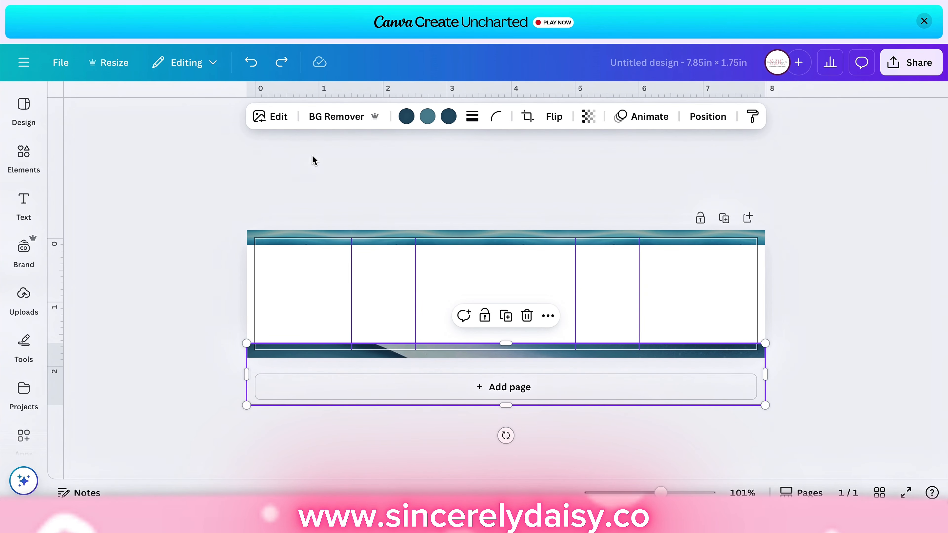
{"action": "left_click", "coordinate": [281, 123]}
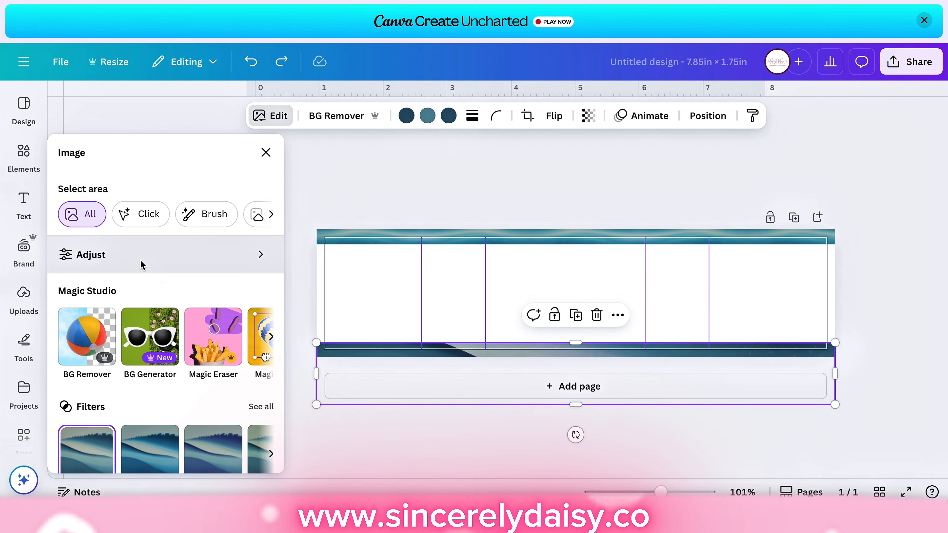
{"action": "left_click", "coordinate": [140, 260]}
{"action": "scroll", "coordinate": [153, 377], "scroll_direction": "down", "scroll_amount": 3}
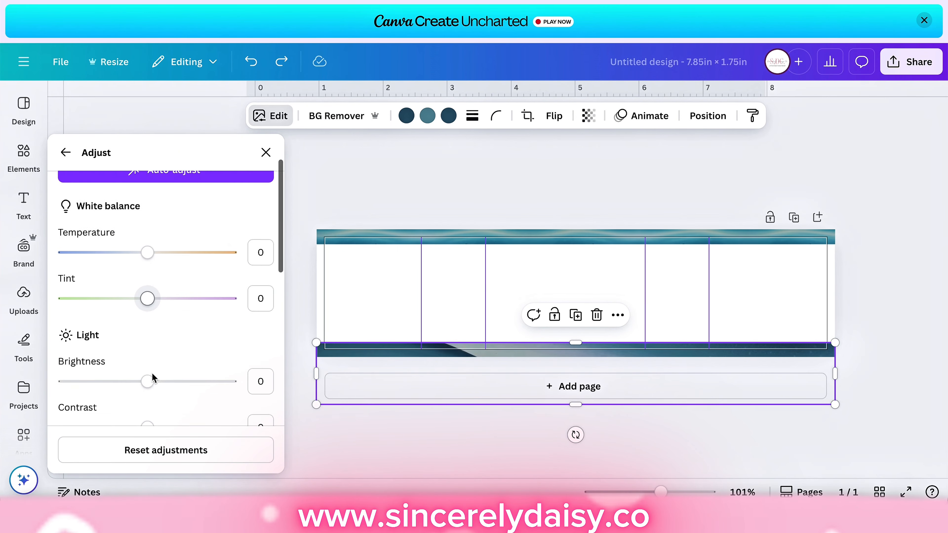
{"action": "left_click_drag", "start_coordinate": [149, 371], "coordinate": [181, 369]}
Step: Try several blue and teal photo colors for the bottom border's first tone and settle on the dark navy one
{"action": "left_click", "coordinate": [406, 116]}
{"action": "scroll", "coordinate": [222, 448], "scroll_direction": "down", "scroll_amount": 2}
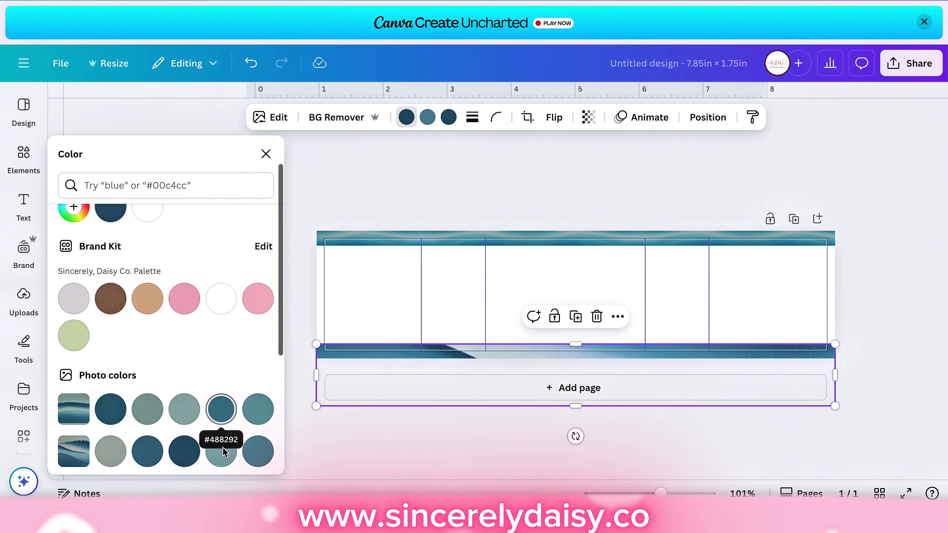
{"action": "left_click", "coordinate": [149, 454]}
{"action": "scroll", "coordinate": [149, 457], "scroll_direction": "down", "scroll_amount": 2}
{"action": "scroll", "coordinate": [150, 457], "scroll_direction": "up", "scroll_amount": 1}
{"action": "left_click", "coordinate": [223, 356]}
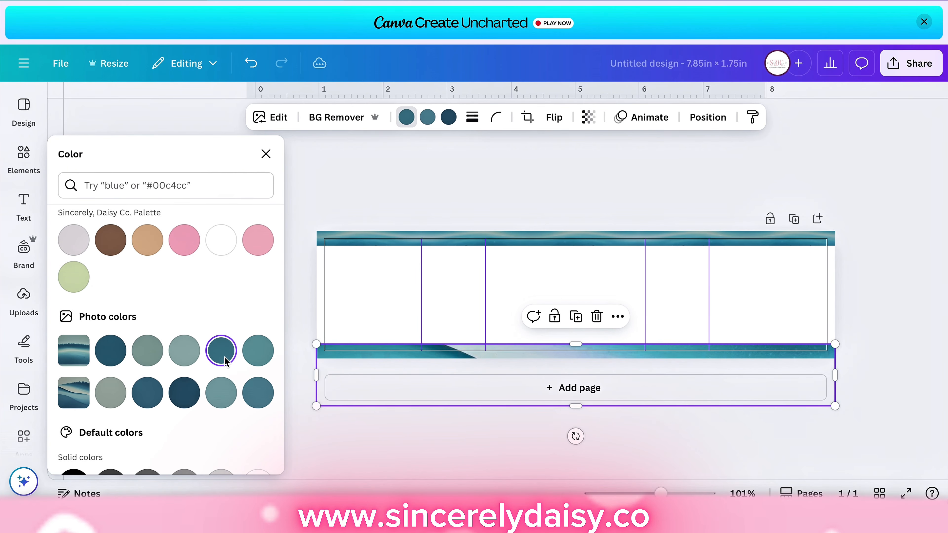
{"action": "left_click", "coordinate": [260, 355]}
{"action": "left_click", "coordinate": [220, 398]}
{"action": "left_click", "coordinate": [185, 396]}
{"action": "left_click", "coordinate": [857, 424]}
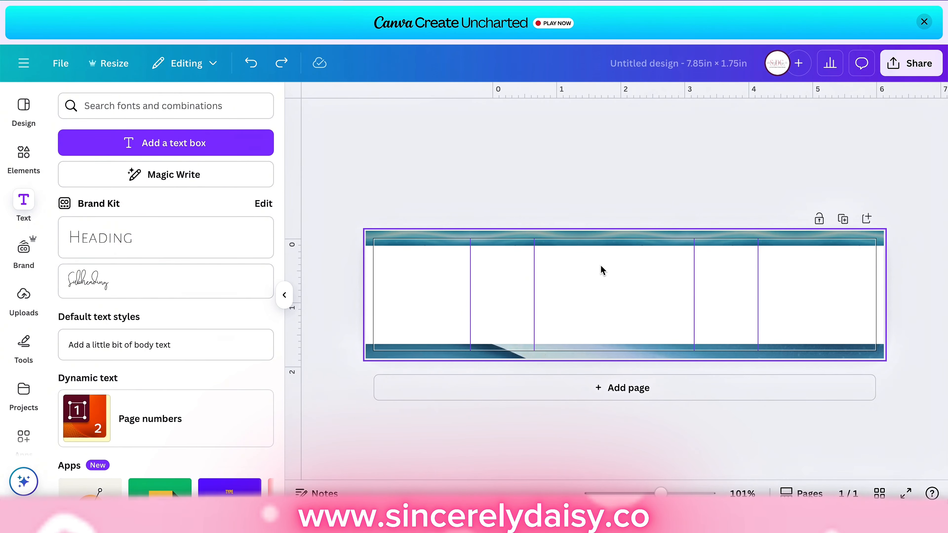
{"action": "left_click", "coordinate": [601, 265]}
{"action": "left_click", "coordinate": [530, 117]}
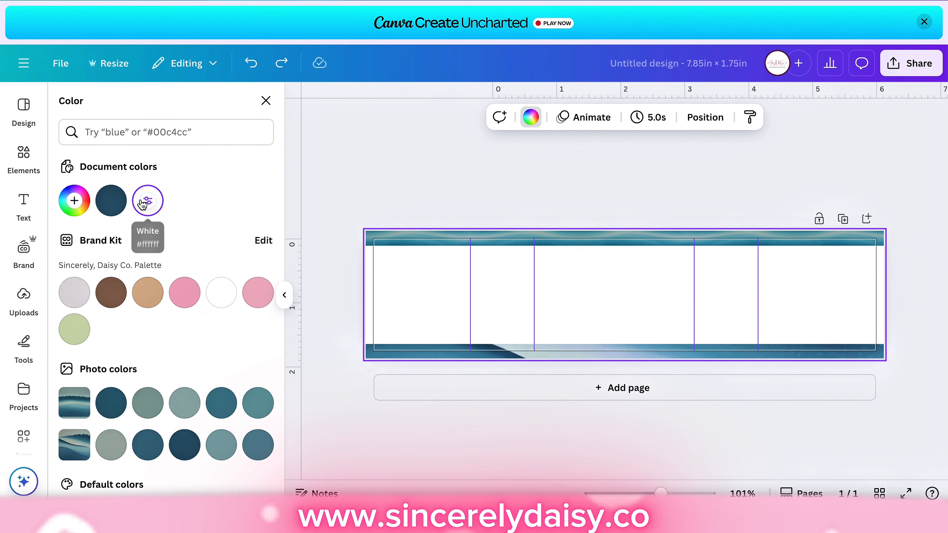
{"action": "left_click", "coordinate": [148, 200]}
{"action": "left_click_drag", "start_coordinate": [74, 275], "coordinate": [54, 370]}
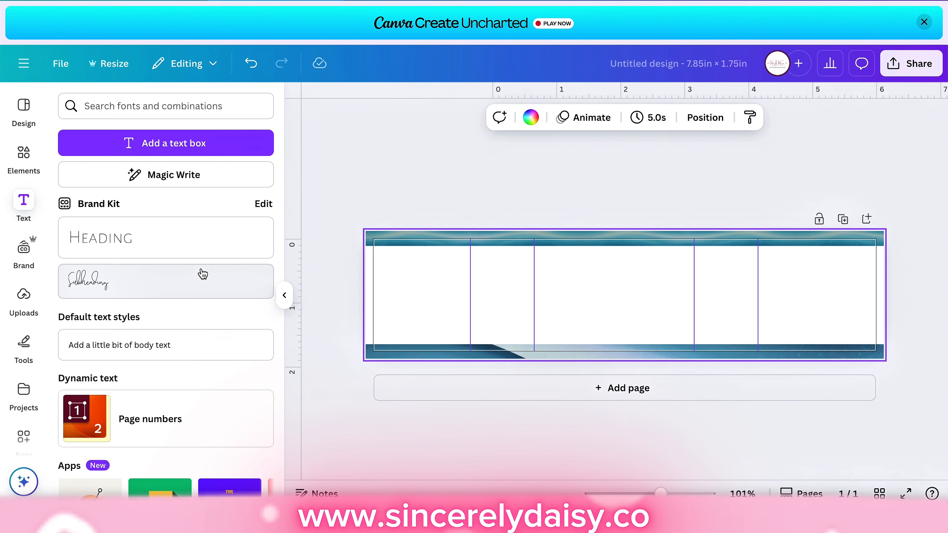
Step: Add a Brand Kit heading to the label's middle panel and set its font to Anton
{"action": "left_click", "coordinate": [182, 240]}
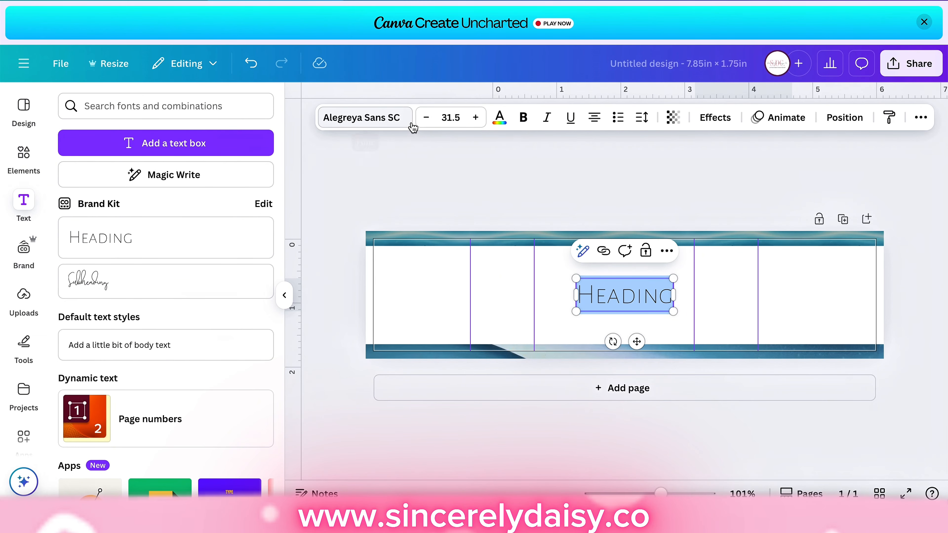
{"action": "left_click", "coordinate": [373, 117]}
{"action": "scroll", "coordinate": [158, 321], "scroll_direction": "down", "scroll_amount": 5}
{"action": "left_click", "coordinate": [159, 324]}
{"action": "left_click", "coordinate": [141, 401]}
{"action": "left_click", "coordinate": [130, 348]}
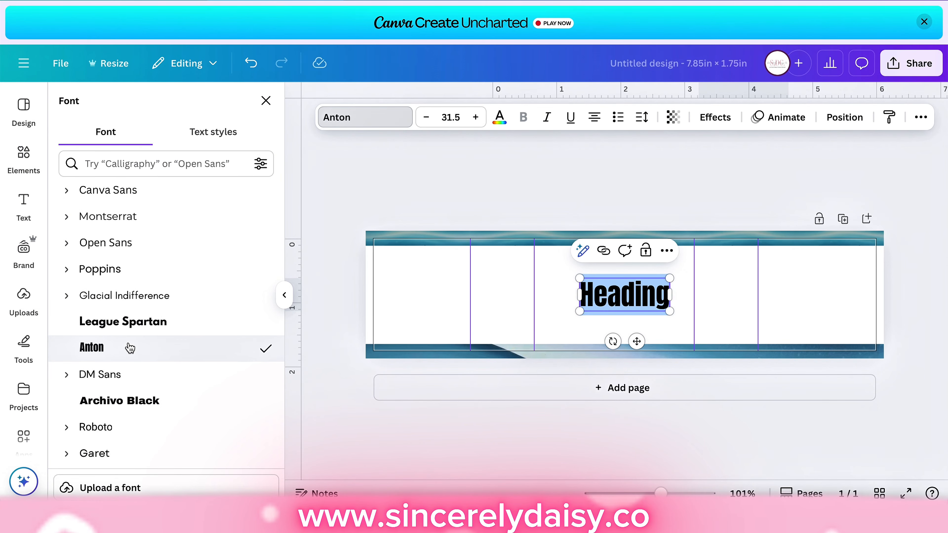
Step: Replace the heading text with "Midnight Tide" on two lines
{"action": "type", "text": "Midnight"}
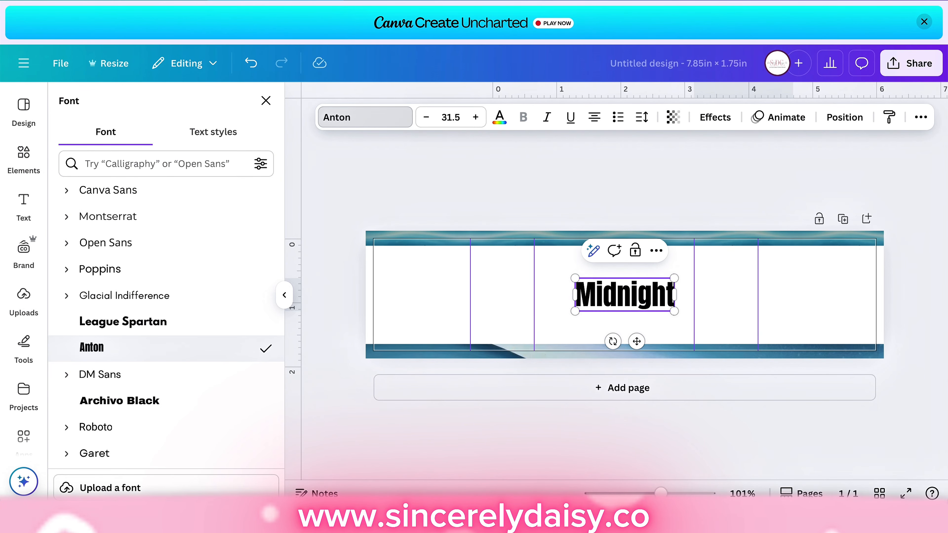
{"action": "key", "text": "Return"}
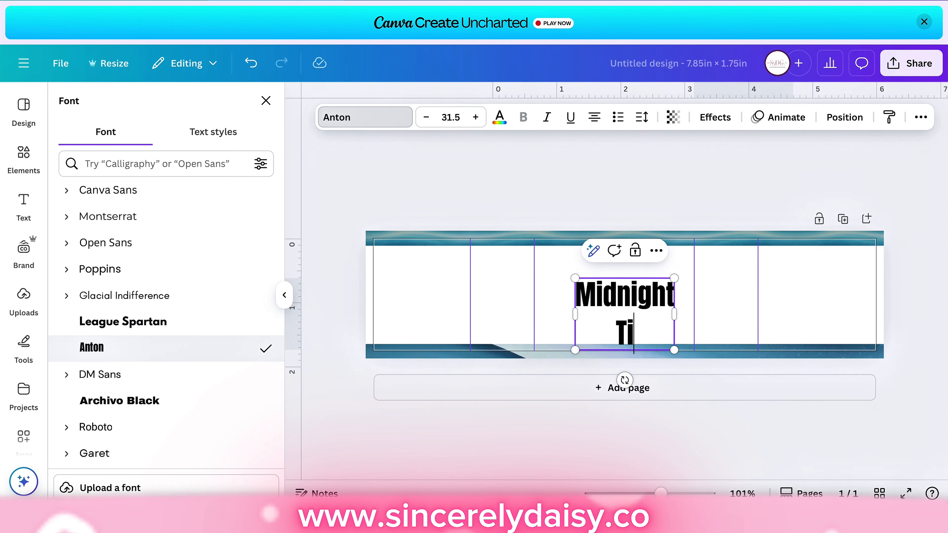
{"action": "left_click", "coordinate": [730, 303]}
Step: Tighten the line spacing of the "Midnight Tide" title and center it in the middle panel
{"action": "left_click", "coordinate": [630, 314]}
{"action": "left_click_drag", "start_coordinate": [630, 314], "coordinate": [621, 285]}
{"action": "left_click", "coordinate": [642, 118]}
{"action": "mouse_move", "coordinate": [604, 220]}
{"action": "left_mouse_down"}
{"action": "mouse_move", "coordinate": [698, 213]}
{"action": "mouse_move", "coordinate": [601, 219]}
{"action": "left_mouse_up"}
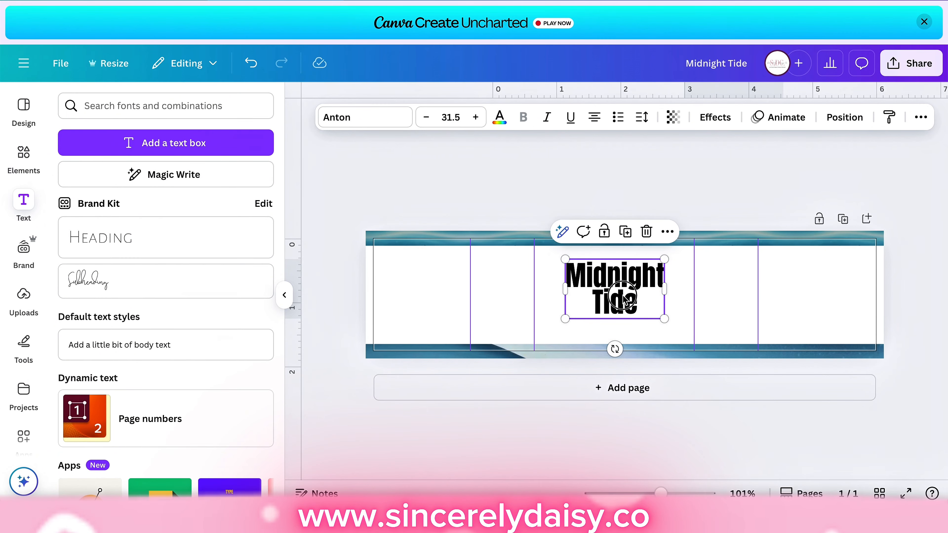
{"action": "mouse_move", "coordinate": [623, 295]}
{"action": "left_mouse_down"}
{"action": "mouse_move", "coordinate": [611, 299]}
{"action": "mouse_move", "coordinate": [621, 299]}
{"action": "left_mouse_up"}
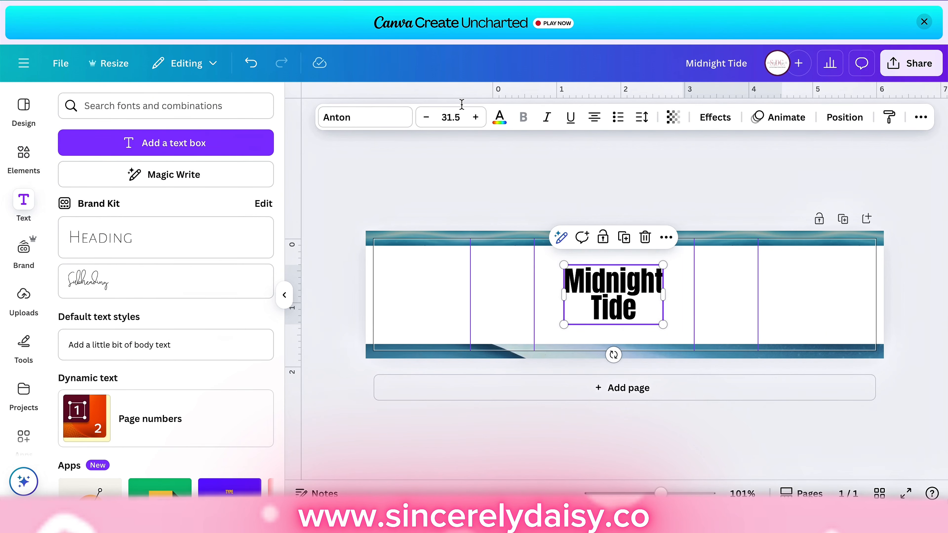
Step: Color the "Midnight Tide" title dark navy and set the page background to black
{"action": "left_click", "coordinate": [500, 124]}
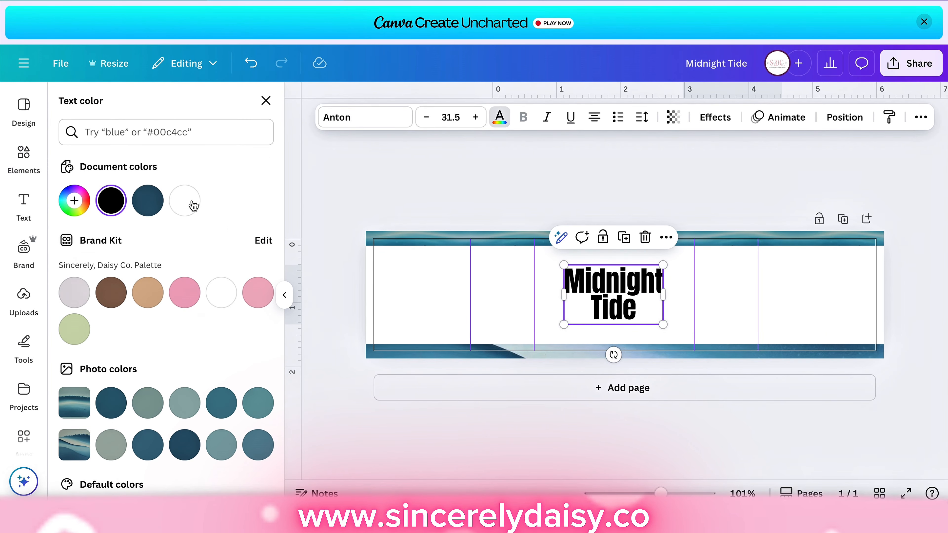
{"action": "left_click", "coordinate": [148, 202]}
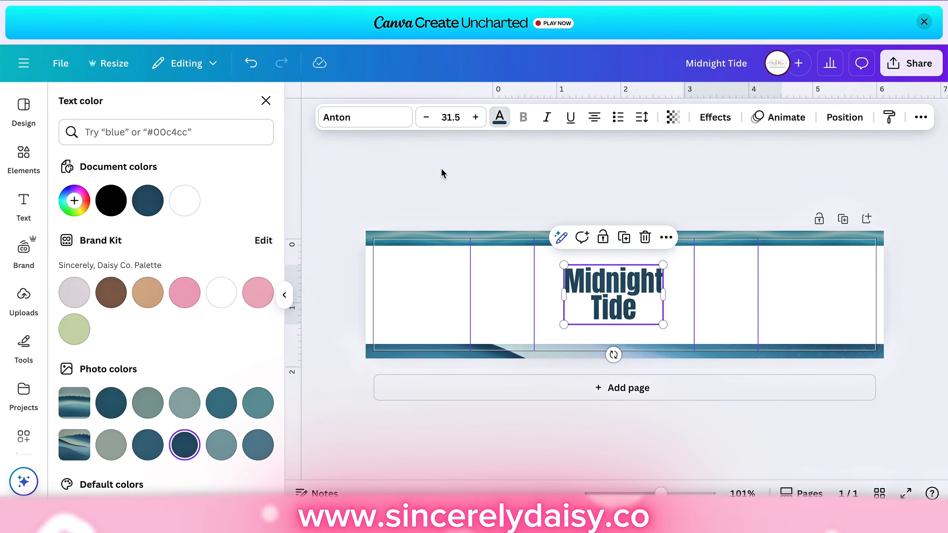
{"action": "left_click", "coordinate": [539, 116]}
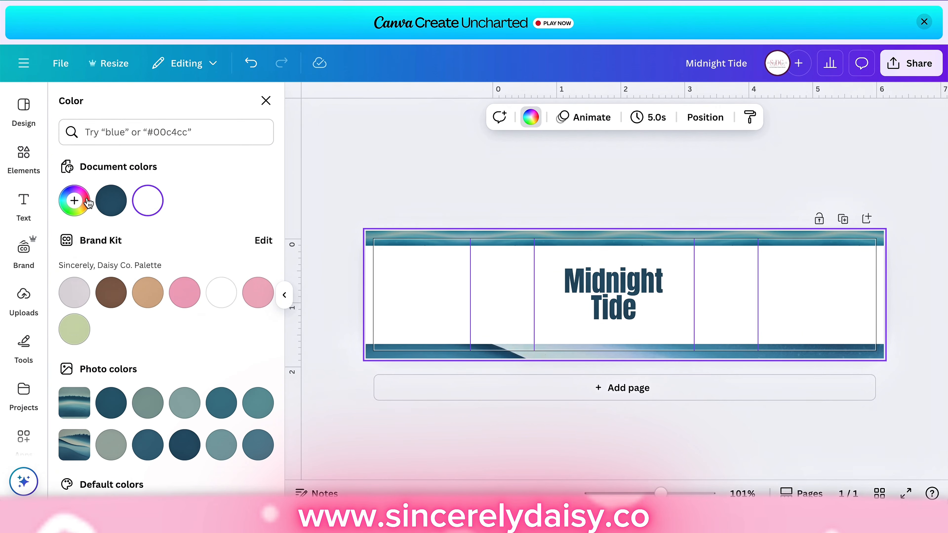
{"action": "left_click", "coordinate": [88, 204]}
{"action": "left_click_drag", "start_coordinate": [74, 272], "coordinate": [54, 362]}
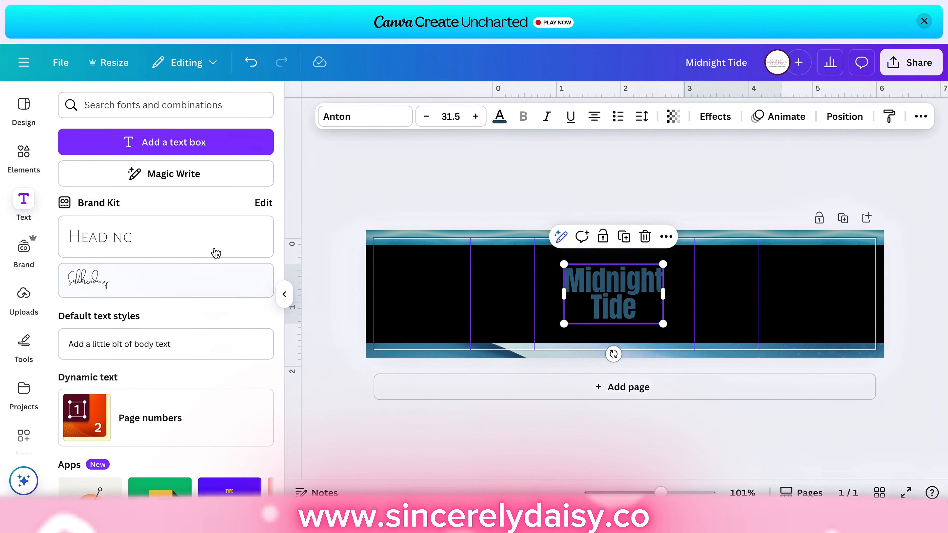
Step: Add a "COLD PROCESS SOAP" text in Garet, shrink it to size 11.1 and place it beneath the title
{"action": "left_click", "coordinate": [188, 242]}
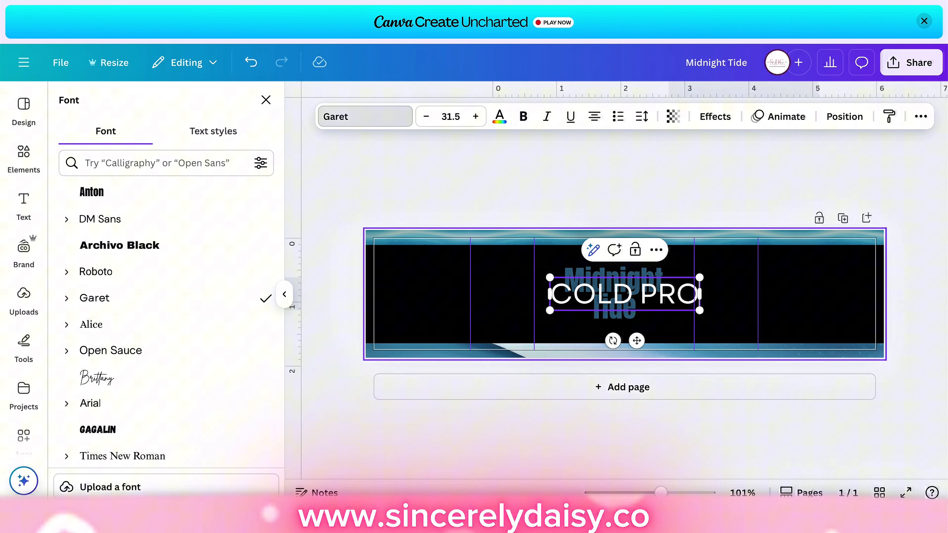
{"action": "type", "text": "CESS SOAP"}
{"action": "left_click_drag", "start_coordinate": [779, 311], "coordinate": [578, 288]}
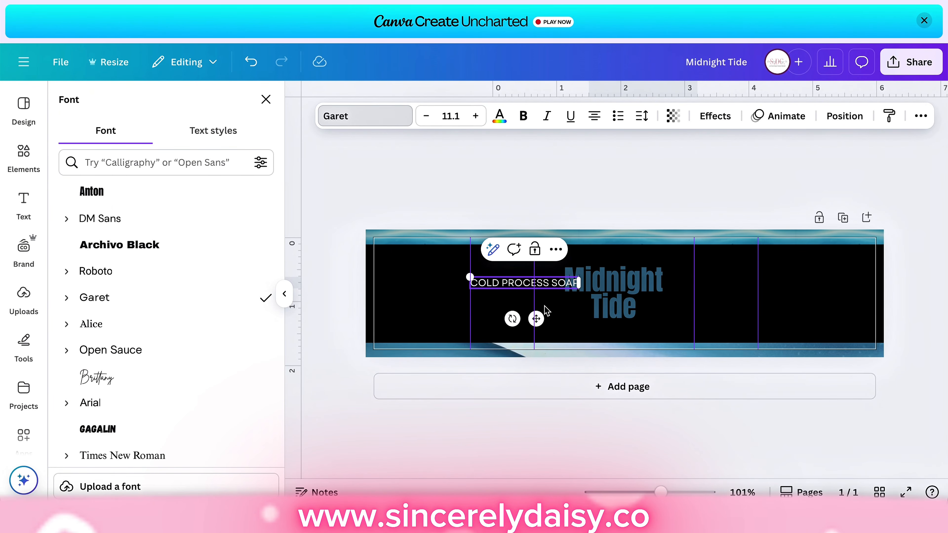
{"action": "left_click_drag", "start_coordinate": [537, 319], "coordinate": [630, 361]}
{"action": "left_click", "coordinate": [483, 306]}
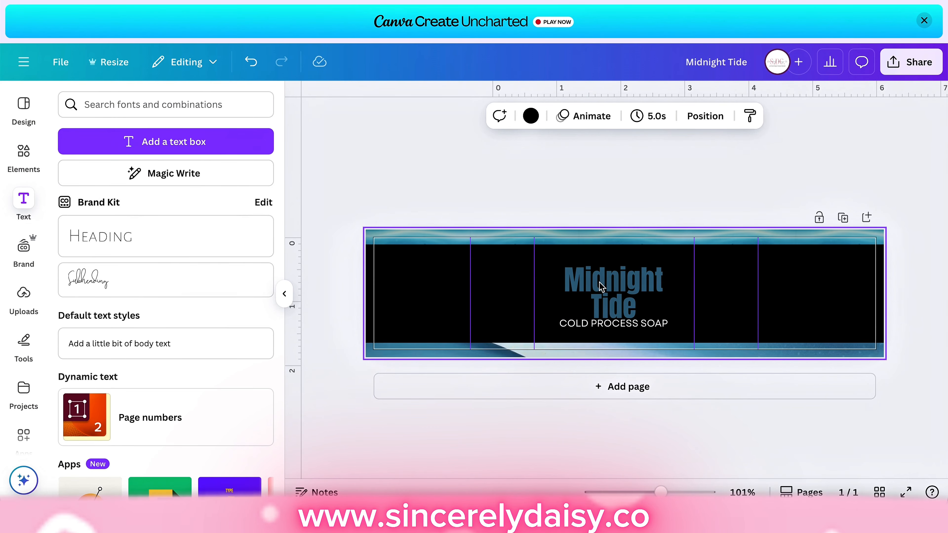
Step: Shrink the "Midnight Tide" title to size 27 and recenter it above the "COLD PROCESS SOAP" line
{"action": "left_click", "coordinate": [626, 286]}
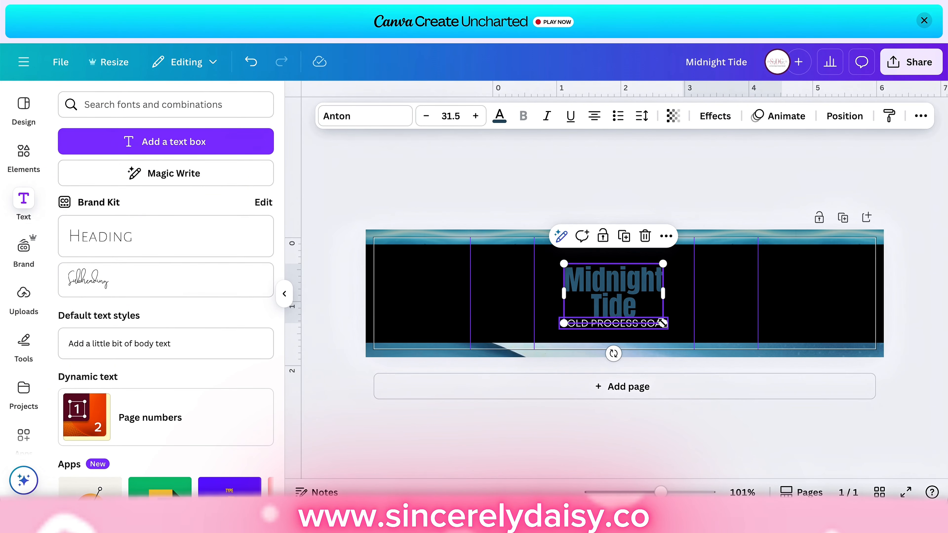
{"action": "left_click_drag", "start_coordinate": [659, 320], "coordinate": [645, 311]}
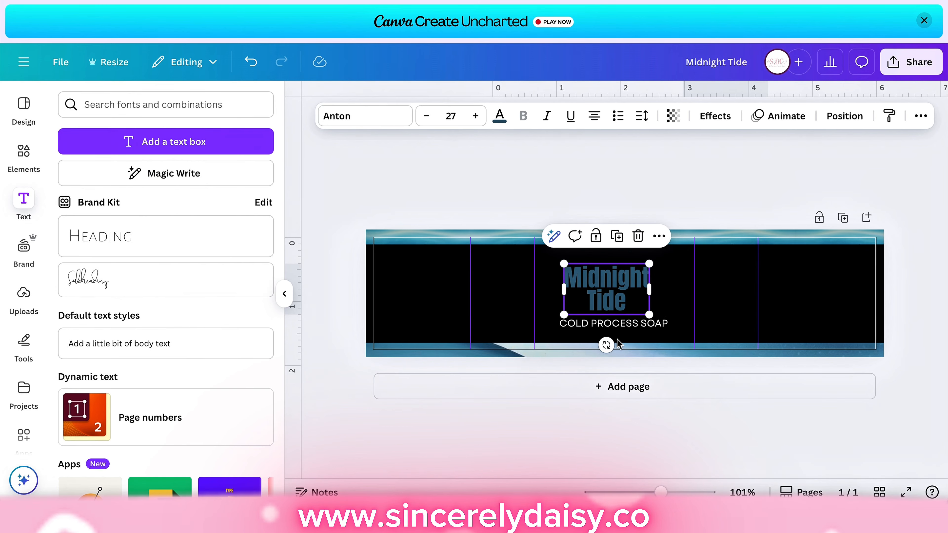
{"action": "left_click_drag", "start_coordinate": [618, 278], "coordinate": [623, 276]}
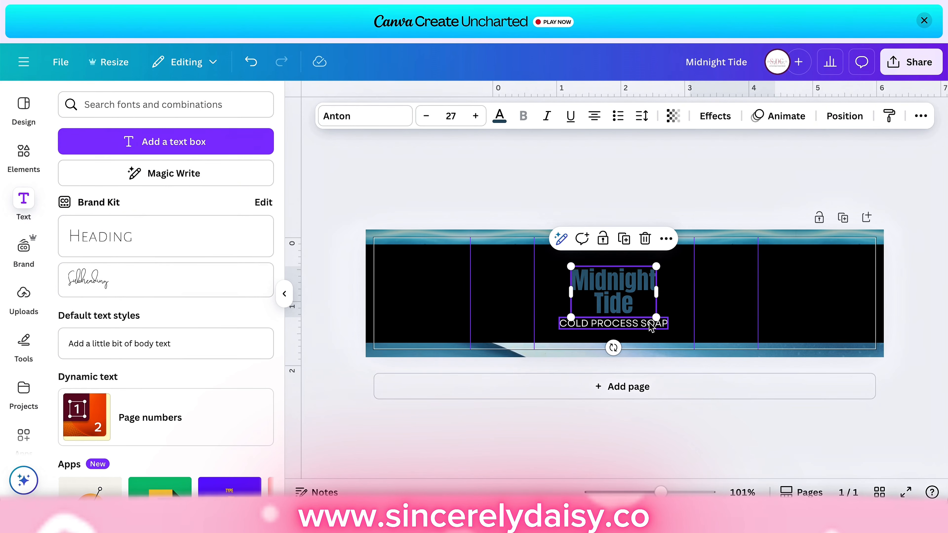
Step: Shrink the "COLD PROCESS SOAP" line to size 10.3 and recenter it under the title
{"action": "left_click", "coordinate": [652, 326]}
{"action": "left_click_drag", "start_coordinate": [667, 329], "coordinate": [661, 327]}
{"action": "left_click_drag", "start_coordinate": [617, 358], "coordinate": [620, 359]}
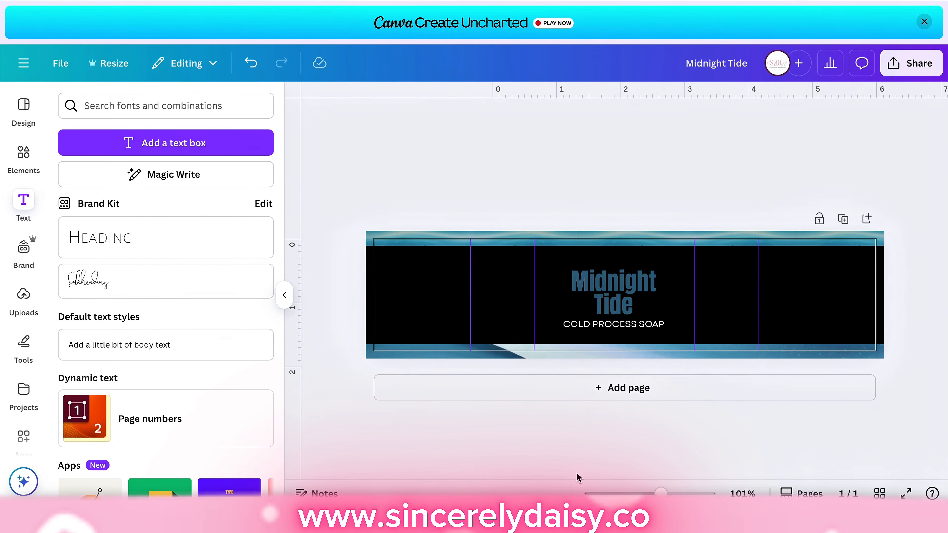
Step: Try The Seasons, Bebas Neue, Horizon and Copperplate Gothic on the "COLD PROCESS SOAP" line, and set its font to Telegraf
{"action": "left_click", "coordinate": [120, 357]}
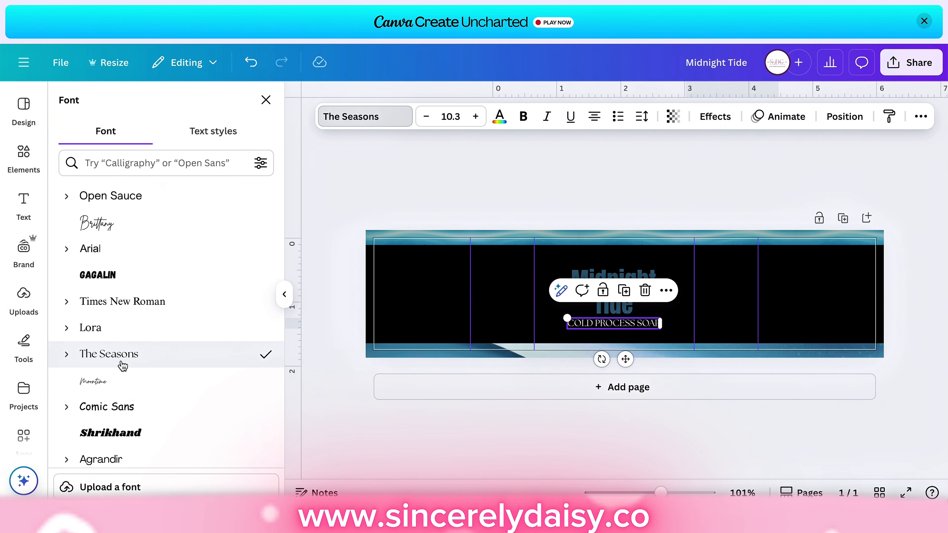
{"action": "scroll", "coordinate": [120, 373], "scroll_direction": "down", "scroll_amount": 4}
{"action": "left_click", "coordinate": [110, 338]}
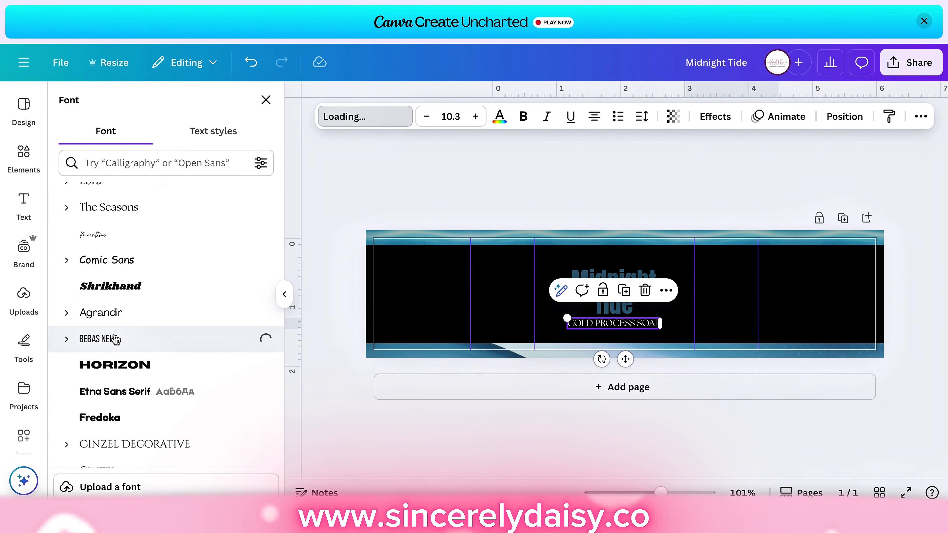
{"action": "left_click", "coordinate": [119, 364]}
{"action": "scroll", "coordinate": [116, 423], "scroll_direction": "down", "scroll_amount": 5}
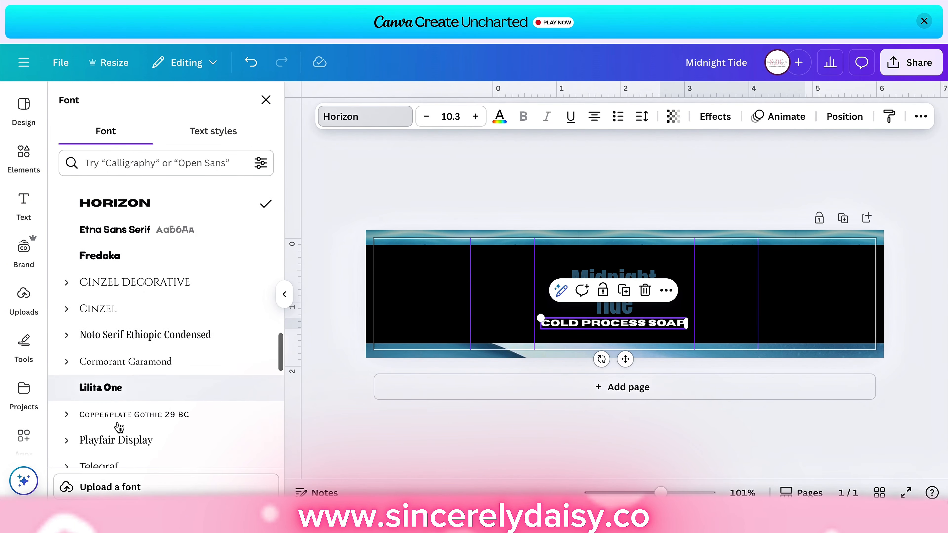
{"action": "left_click", "coordinate": [116, 414]}
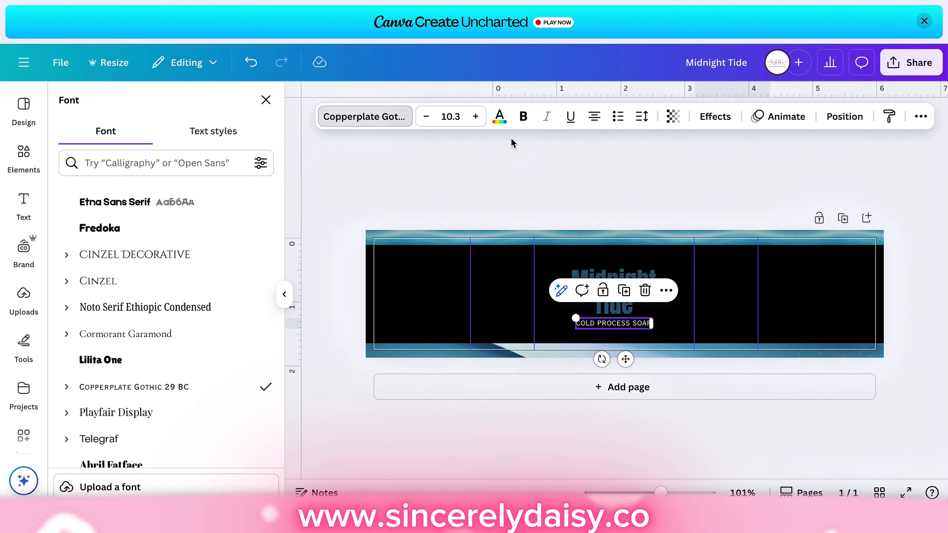
{"action": "scroll", "coordinate": [133, 375], "scroll_direction": "down", "scroll_amount": 5}
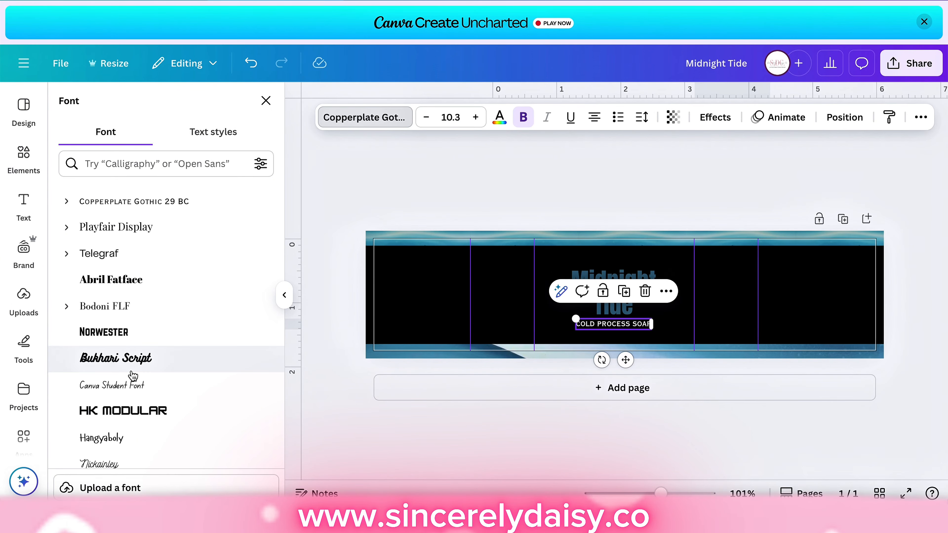
{"action": "left_click", "coordinate": [108, 254]}
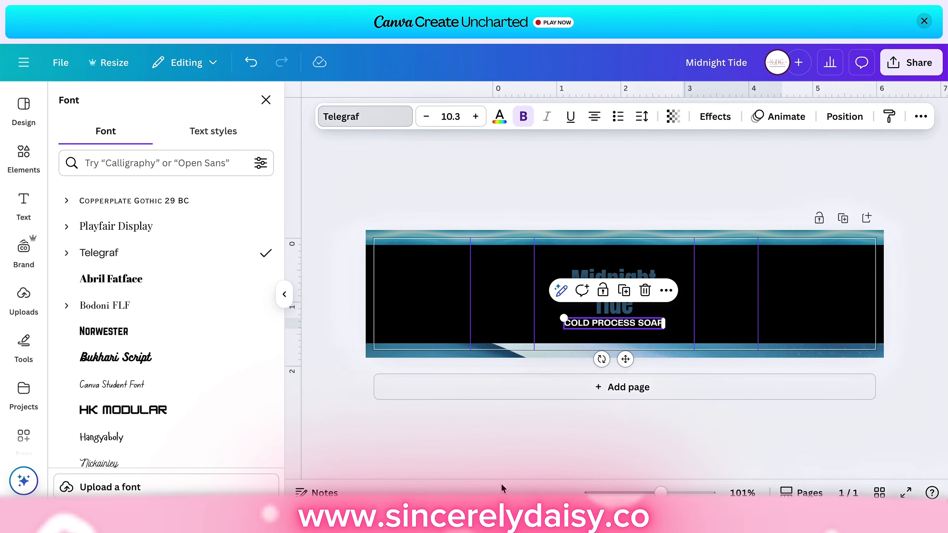
{"action": "left_click", "coordinate": [565, 415]}
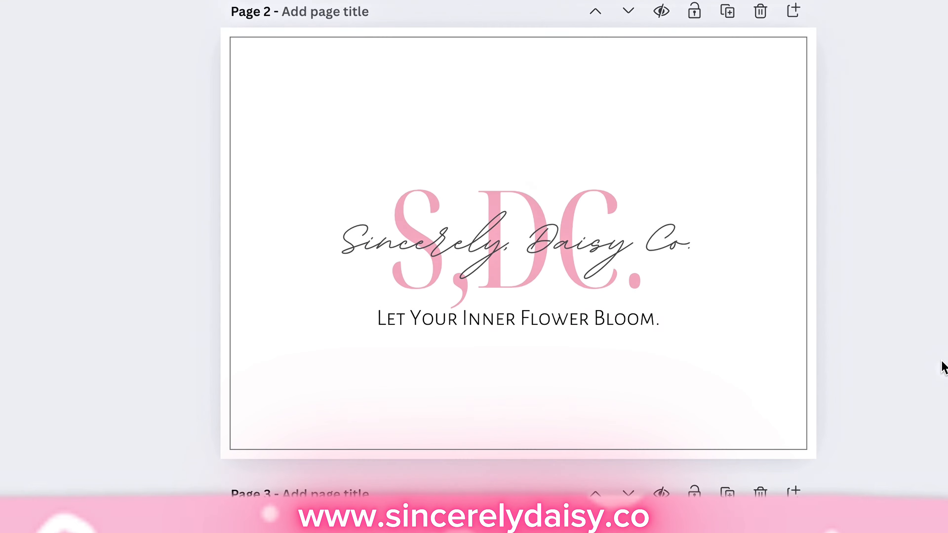
Step: In the SDC Logo (Bold) design, group the "S,DC." letters, the "Sincerely, Daisy Co." script and the tagline on page 2
{"action": "scroll", "coordinate": [941, 366], "scroll_direction": "up", "scroll_amount": 10}
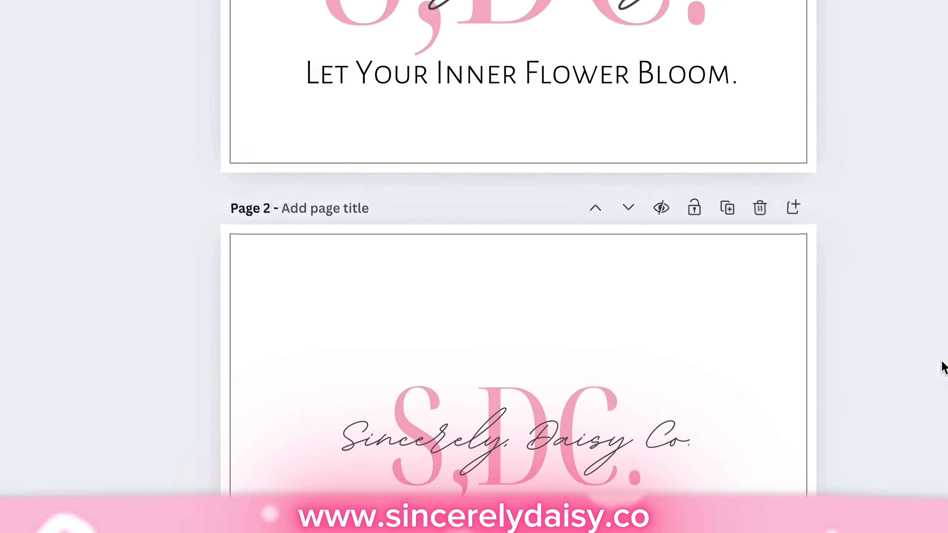
{"action": "scroll", "coordinate": [942, 365], "scroll_direction": "up", "scroll_amount": 2}
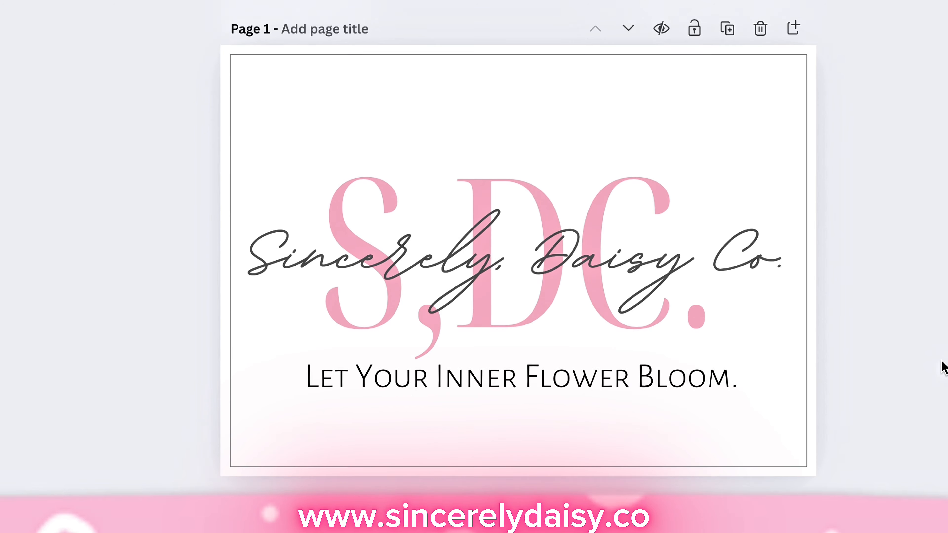
{"action": "scroll", "coordinate": [942, 365], "scroll_direction": "down", "scroll_amount": 10}
{"action": "scroll", "coordinate": [942, 366], "scroll_direction": "down", "scroll_amount": 1}
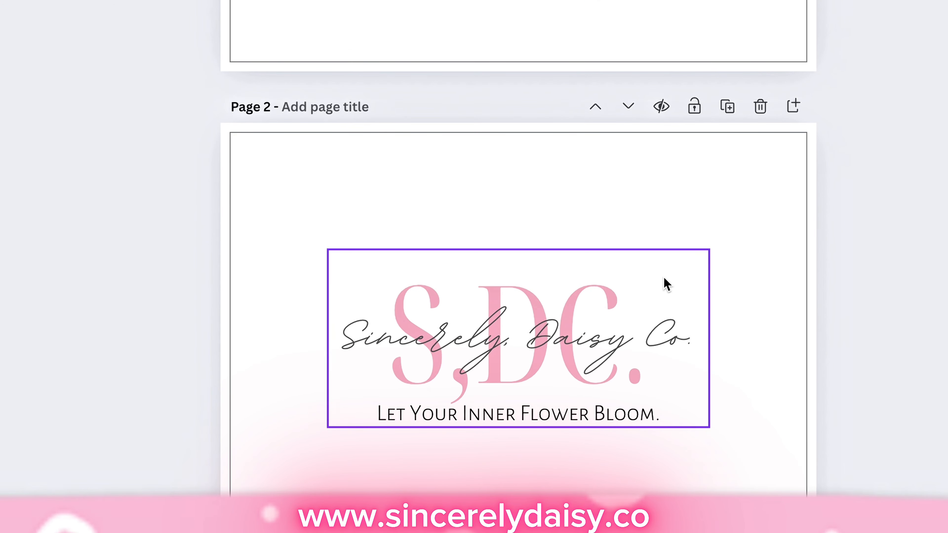
{"action": "left_click", "coordinate": [522, 300]}
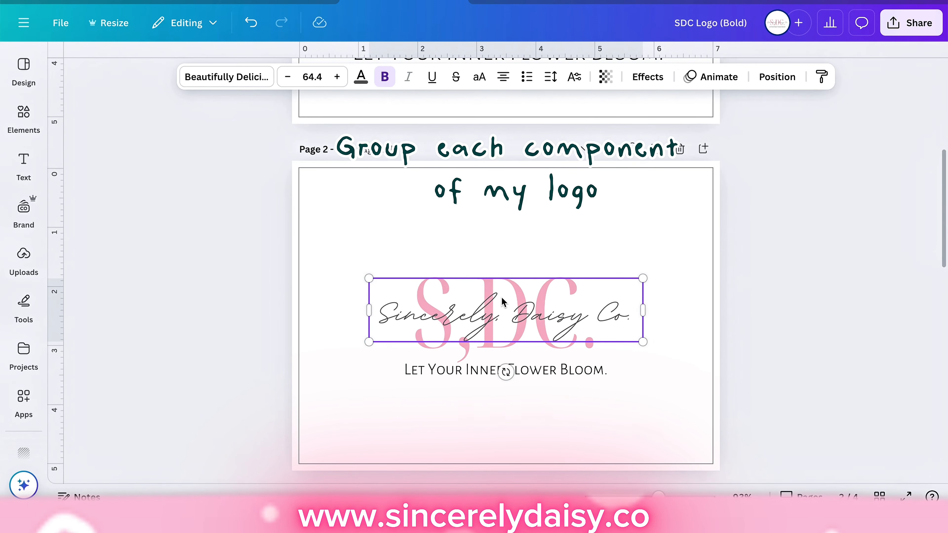
{"action": "left_click", "coordinate": [436, 351], "text": "shift"}
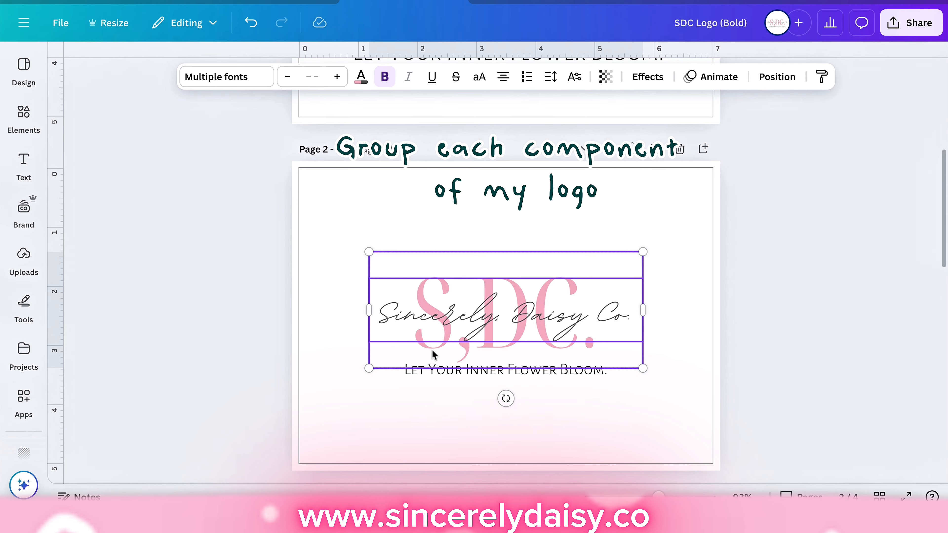
{"action": "left_click", "coordinate": [427, 377], "text": "shift"}
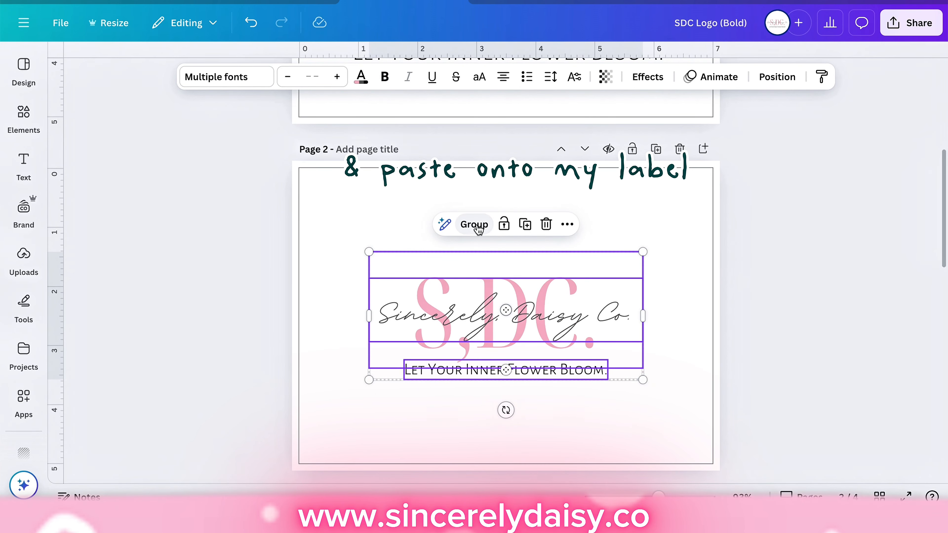
{"action": "left_click", "coordinate": [474, 224]}
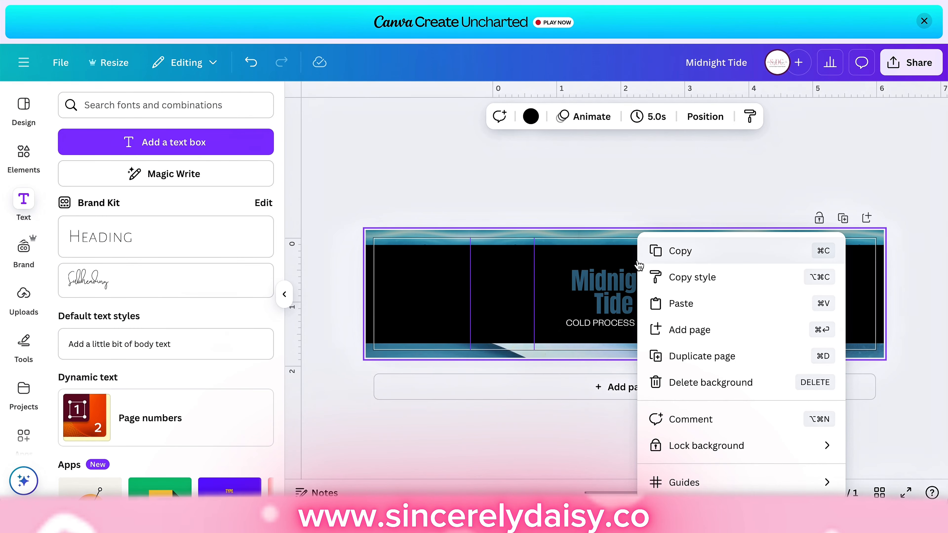
Step: Paste the grouped logo onto the Midnight Tide label, shrink it and center it above the title
{"action": "left_click", "coordinate": [684, 304]}
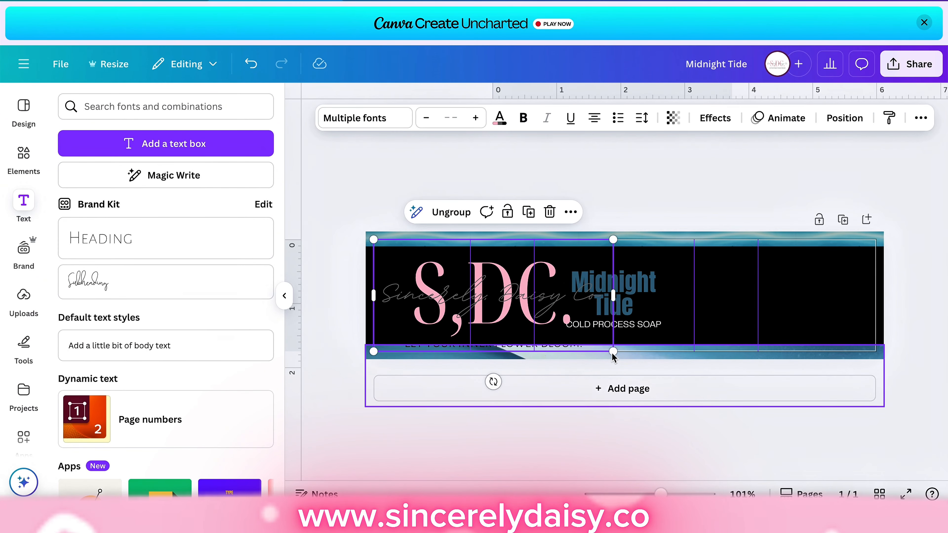
{"action": "left_click_drag", "start_coordinate": [599, 340], "coordinate": [630, 297]}
{"action": "left_click", "coordinate": [723, 310]}
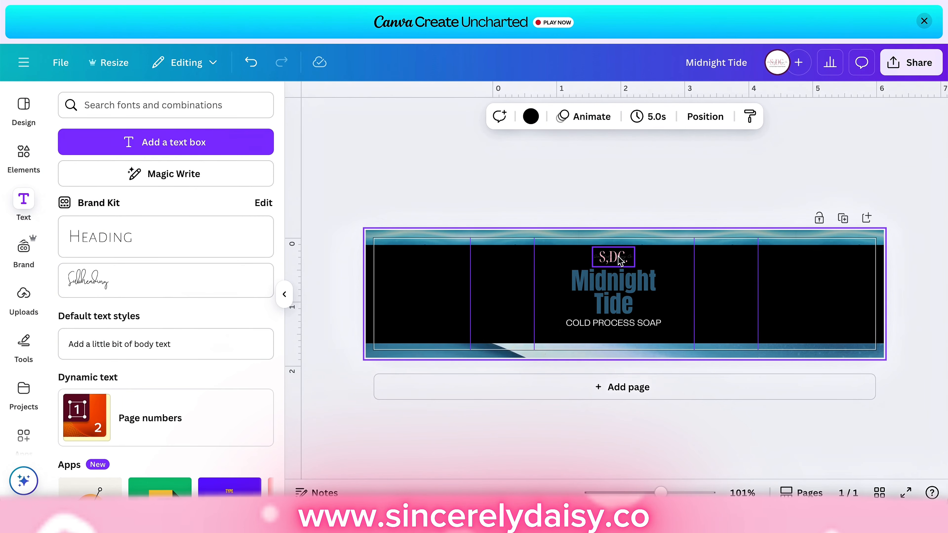
Step: Color the "Sincerely, Daisy Co." script and the "Let Your Inner Flower Bloom." tagline in the logo white (#ffffff)
{"action": "scroll", "coordinate": [619, 259], "scroll_direction": "up", "scroll_amount": 5}
{"action": "scroll", "coordinate": [619, 246], "scroll_direction": "up", "scroll_amount": 4}
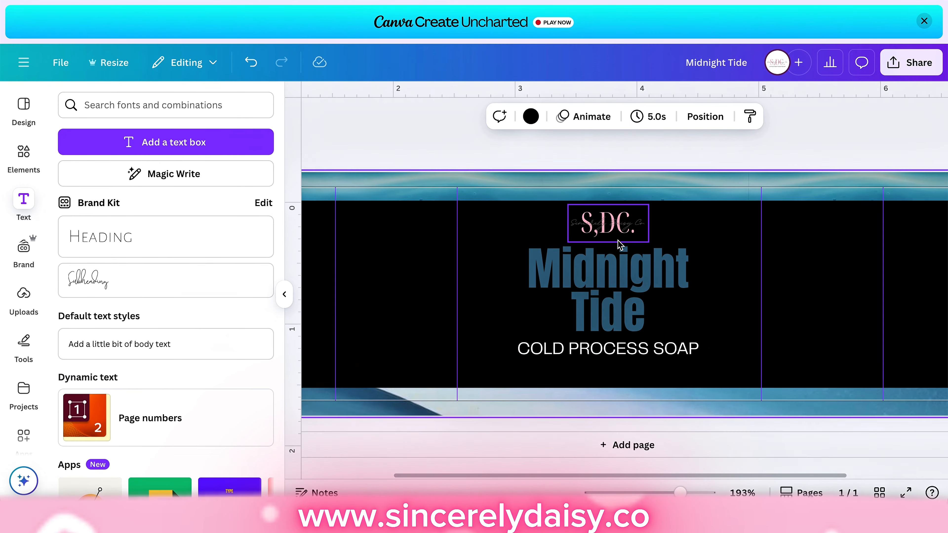
{"action": "scroll", "coordinate": [620, 244], "scroll_direction": "up", "scroll_amount": 1}
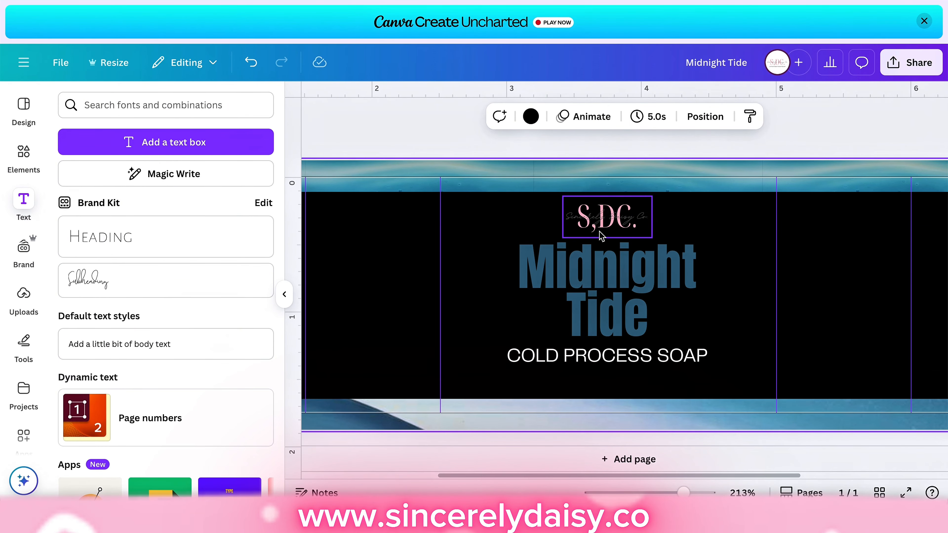
{"action": "left_click", "coordinate": [574, 221]}
{"action": "left_click", "coordinate": [500, 118]}
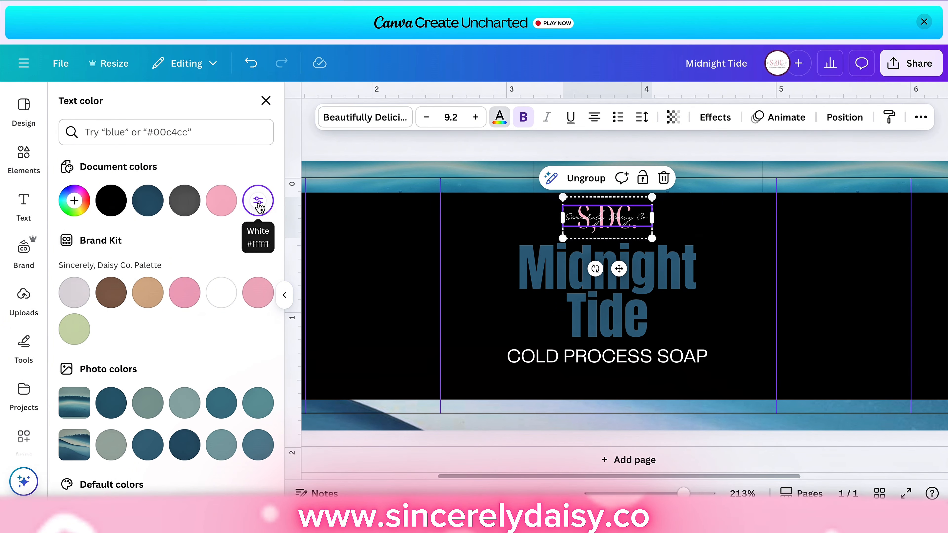
{"action": "left_click", "coordinate": [583, 240]}
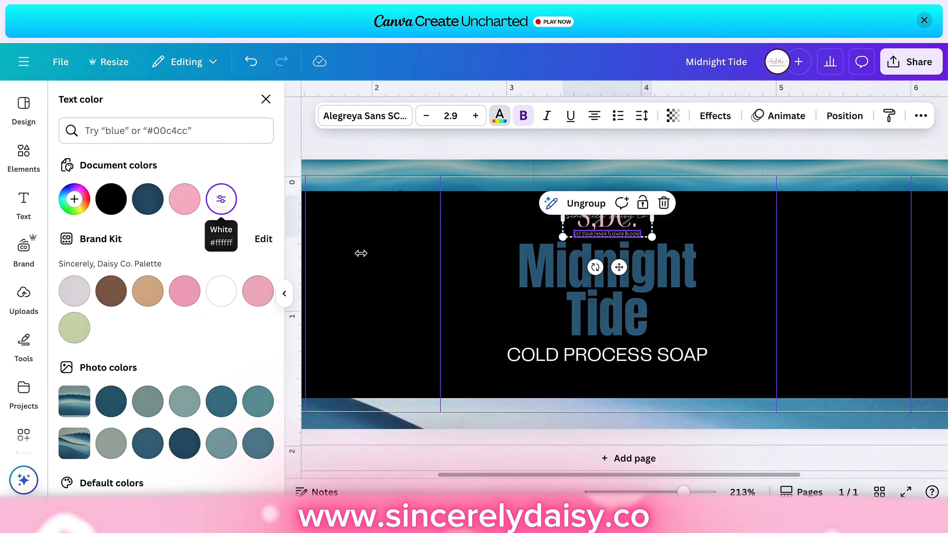
{"action": "left_click", "coordinate": [357, 271]}
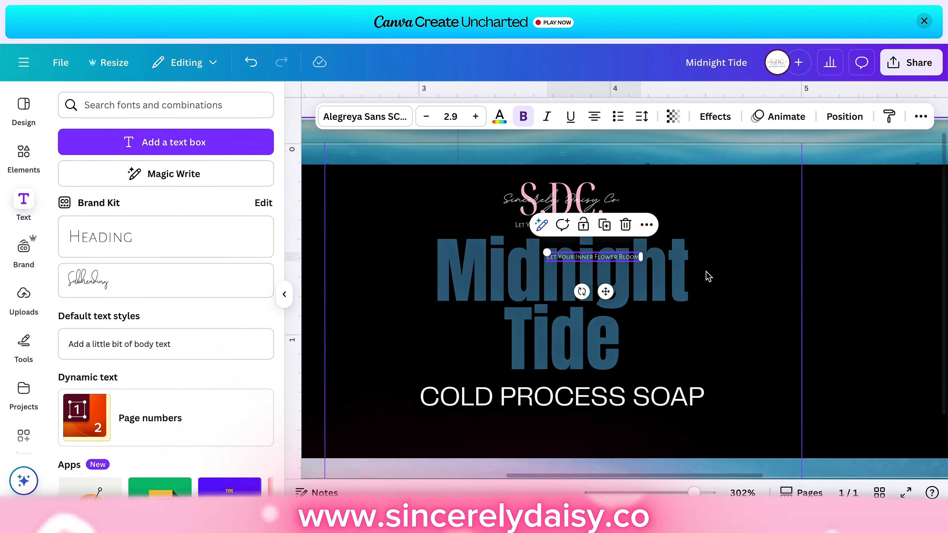
Step: Duplicate the "Let Your Inner Flower Bloom." tagline and stack the copies exactly over the original to make it bolder
{"action": "scroll", "coordinate": [708, 276], "scroll_direction": "up", "scroll_amount": 5}
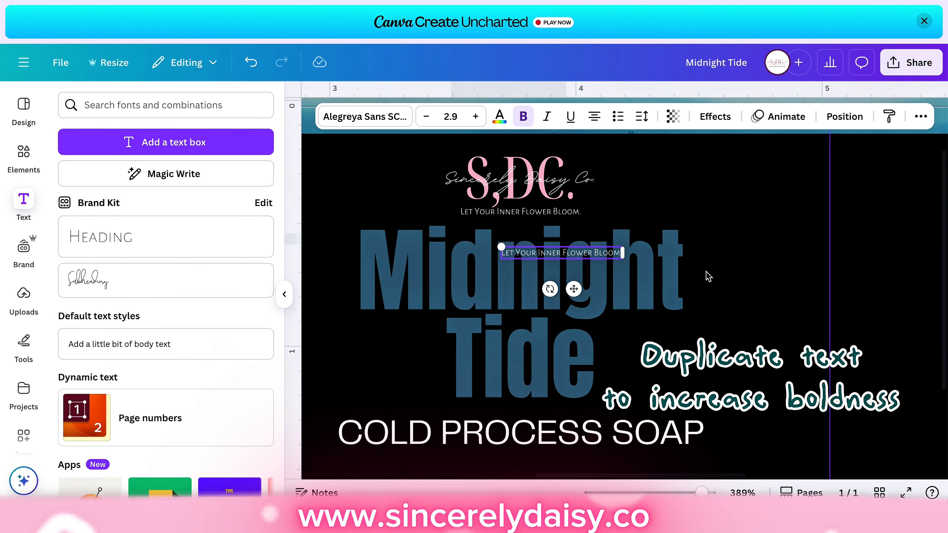
{"action": "left_click_drag", "start_coordinate": [541, 287], "coordinate": [489, 236]}
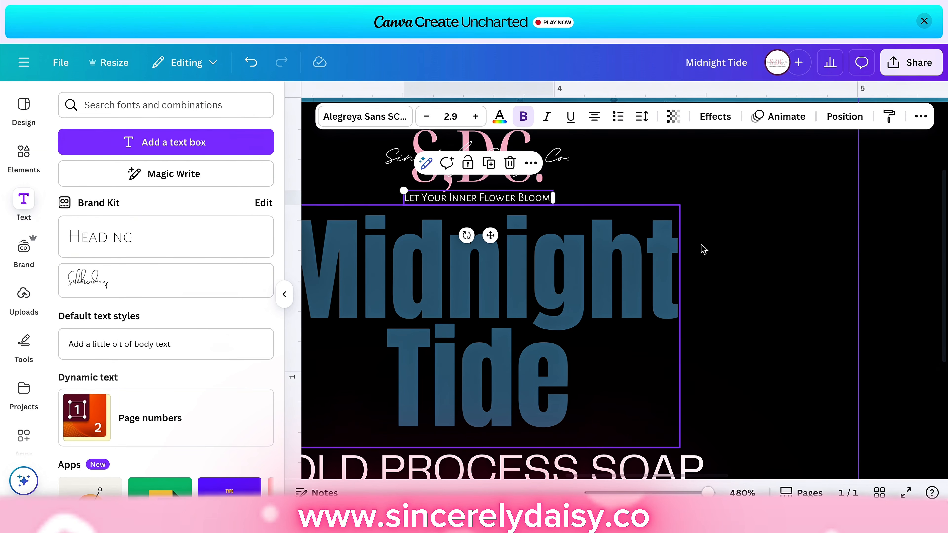
{"action": "left_click", "coordinate": [493, 165]}
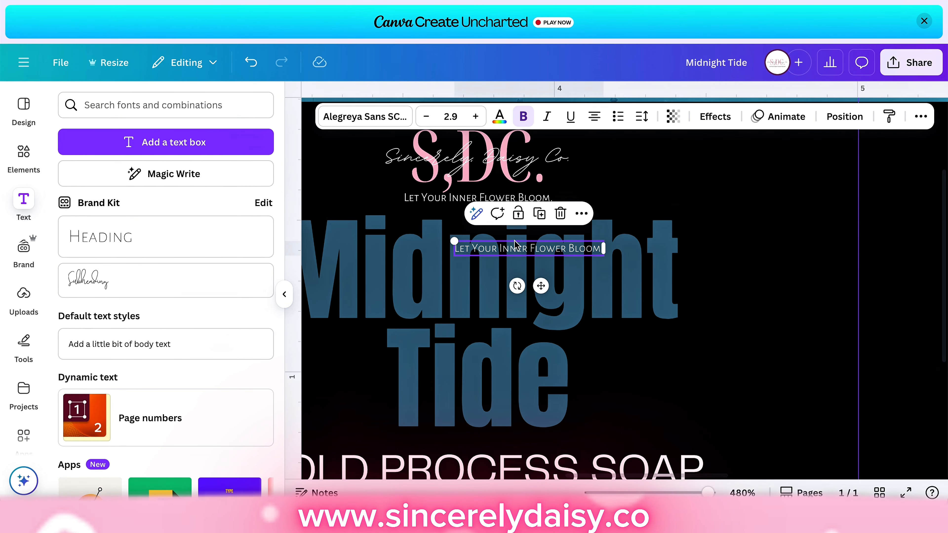
{"action": "left_click_drag", "start_coordinate": [539, 281], "coordinate": [476, 237]}
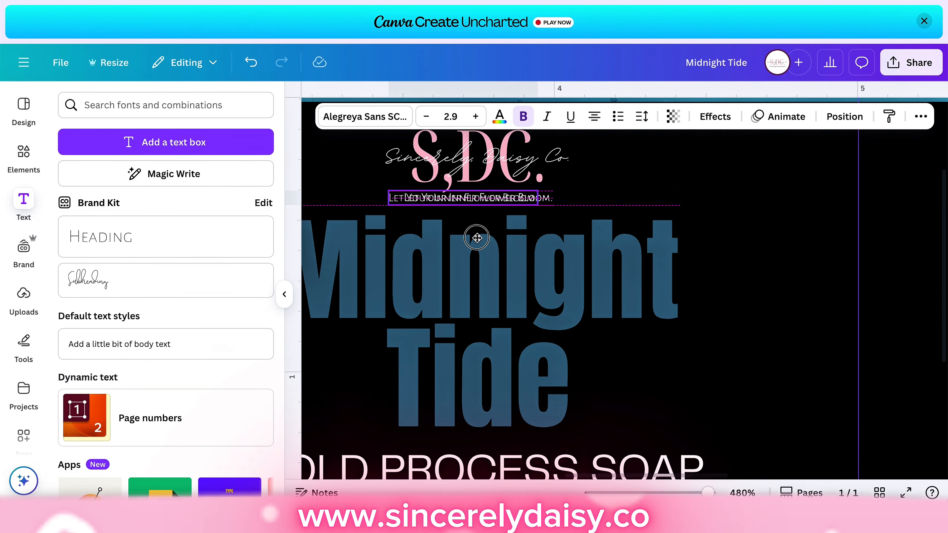
{"action": "left_click", "coordinate": [690, 198]}
{"action": "scroll", "coordinate": [688, 198], "scroll_direction": "down", "scroll_amount": 1}
{"action": "left_click", "coordinate": [543, 154]}
{"action": "mouse_move", "coordinate": [544, 154]}
{"action": "left_mouse_down"}
{"action": "mouse_move", "coordinate": [592, 201]}
{"action": "mouse_move", "coordinate": [535, 161]}
{"action": "mouse_move", "coordinate": [541, 153]}
{"action": "left_mouse_up"}
{"action": "mouse_move", "coordinate": [490, 140]}
{"action": "left_mouse_down"}
{"action": "mouse_move", "coordinate": [526, 181]}
{"action": "mouse_move", "coordinate": [489, 140]}
{"action": "left_mouse_up"}
Step: Move the "Midnight Tide" title and the "COLD PROCESS SOAP" line slightly down to leave more space beneath the logo
{"action": "left_click", "coordinate": [586, 291]}
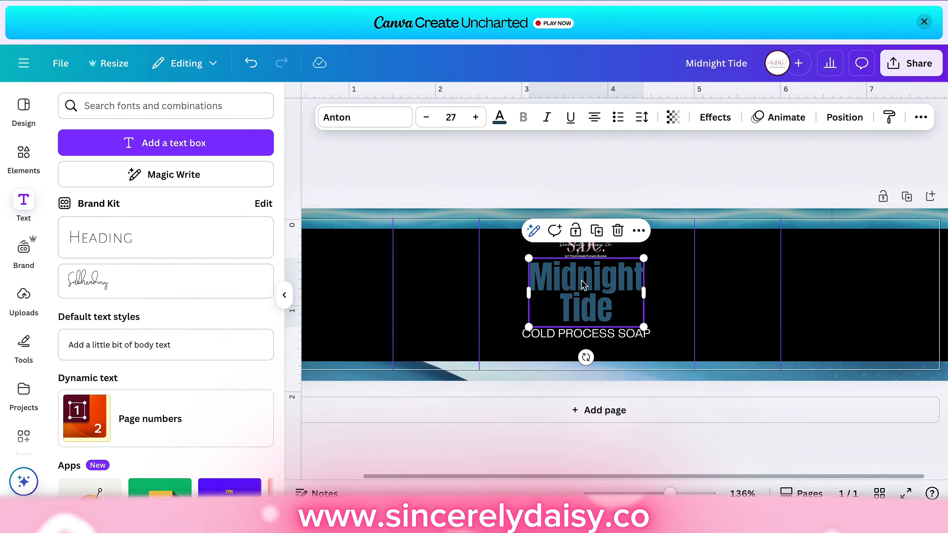
{"action": "left_click_drag", "start_coordinate": [586, 291], "coordinate": [586, 298]}
{"action": "left_click_drag", "start_coordinate": [628, 340], "coordinate": [628, 348]}
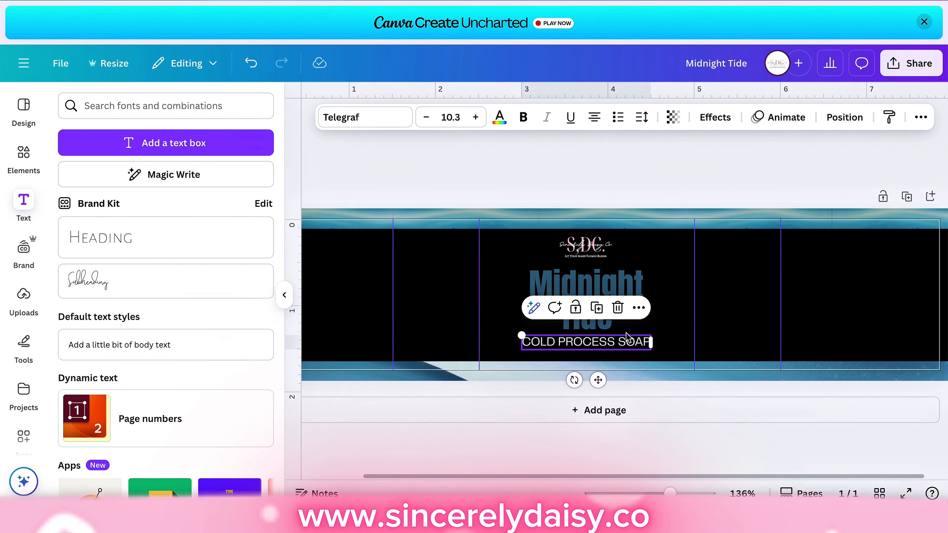
{"action": "left_click", "coordinate": [680, 324]}
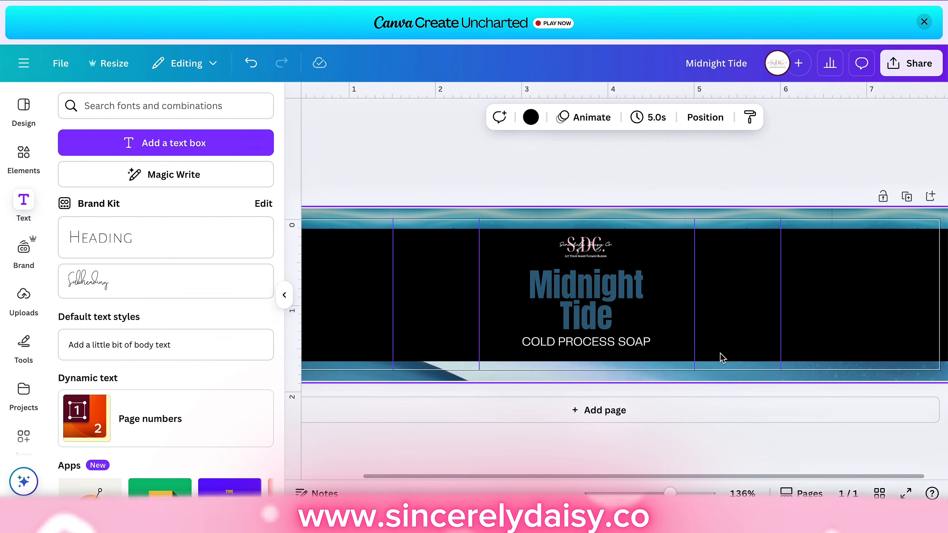
Step: Shrink the "COLD PROCESS SOAP" line slightly and recenter it under the "Midnight Tide" title
{"action": "left_click", "coordinate": [624, 348]}
{"action": "left_click_drag", "start_coordinate": [624, 348], "coordinate": [620, 347]}
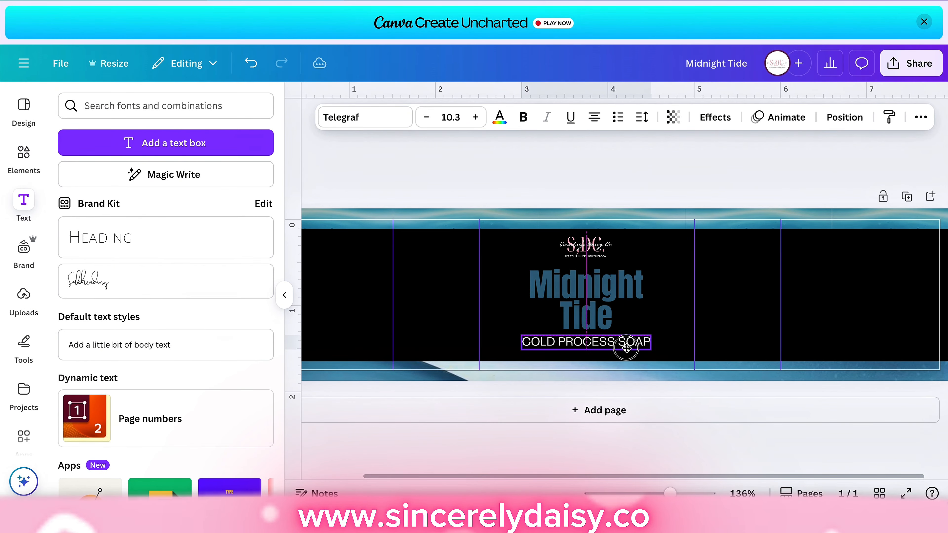
{"action": "left_click", "coordinate": [677, 319]}
{"action": "left_click", "coordinate": [634, 341]}
{"action": "left_click_drag", "start_coordinate": [520, 336], "coordinate": [533, 337]}
{"action": "mouse_move", "coordinate": [617, 348]}
{"action": "left_mouse_down"}
{"action": "mouse_move", "coordinate": [609, 338]}
{"action": "mouse_move", "coordinate": [630, 345]}
{"action": "left_mouse_up"}
{"action": "left_click", "coordinate": [655, 355]}
Step: Select the pink "S,DC." logo letters and recolor them, trying dark navy and a muted gray-teal from the photo colors
{"action": "left_click", "coordinate": [428, 315]}
{"action": "scroll", "coordinate": [546, 294], "scroll_direction": "up", "scroll_amount": 3}
{"action": "left_click", "coordinate": [607, 234]}
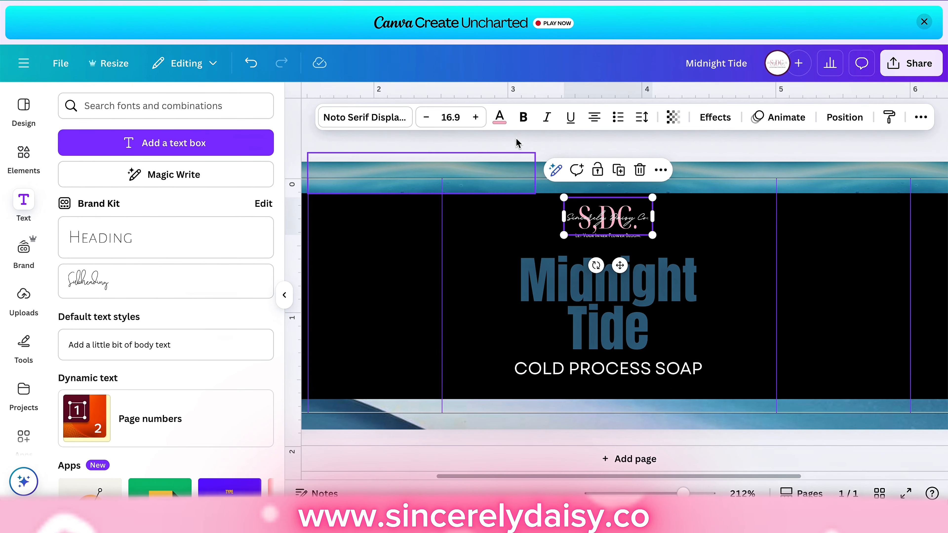
{"action": "left_click", "coordinate": [499, 119]}
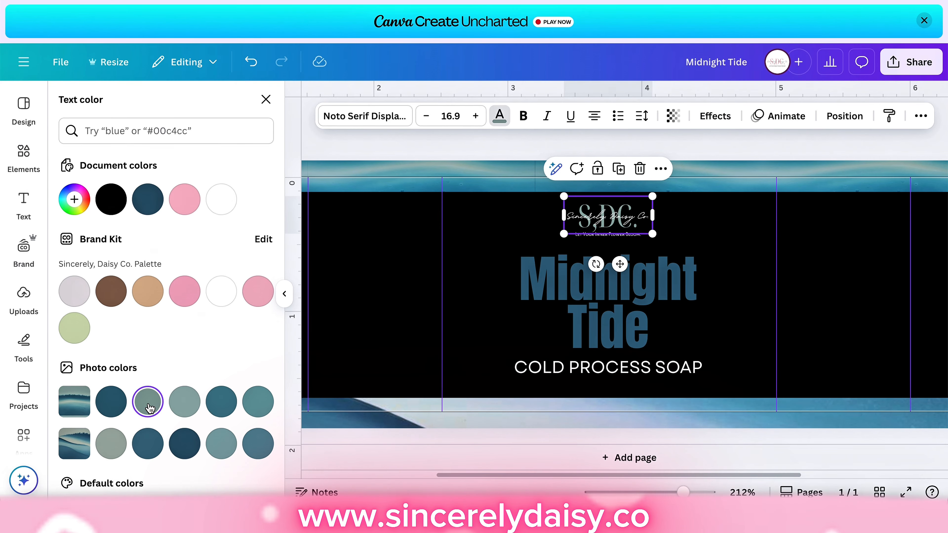
{"action": "left_click", "coordinate": [148, 201]}
{"action": "left_click", "coordinate": [186, 408]}
Step: Try a custom blue for the "S,DC." letters, varying the shade and hue around #407086
{"action": "left_click", "coordinate": [74, 199]}
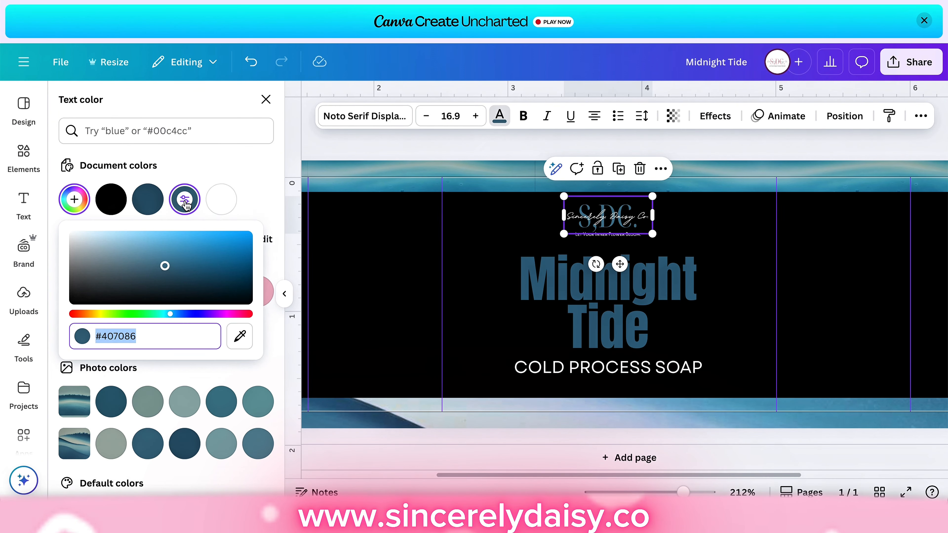
{"action": "left_click", "coordinate": [163, 245]}
{"action": "left_click", "coordinate": [176, 274]}
{"action": "left_click_drag", "start_coordinate": [171, 315], "coordinate": [168, 315]}
{"action": "left_click", "coordinate": [165, 253]}
Step: Color the "S,DC." letters with the pale gray-teal photo color #98B4B1 and shift its custom hue slightly toward blue
{"action": "left_click", "coordinate": [185, 408]}
{"action": "left_click", "coordinate": [75, 200]}
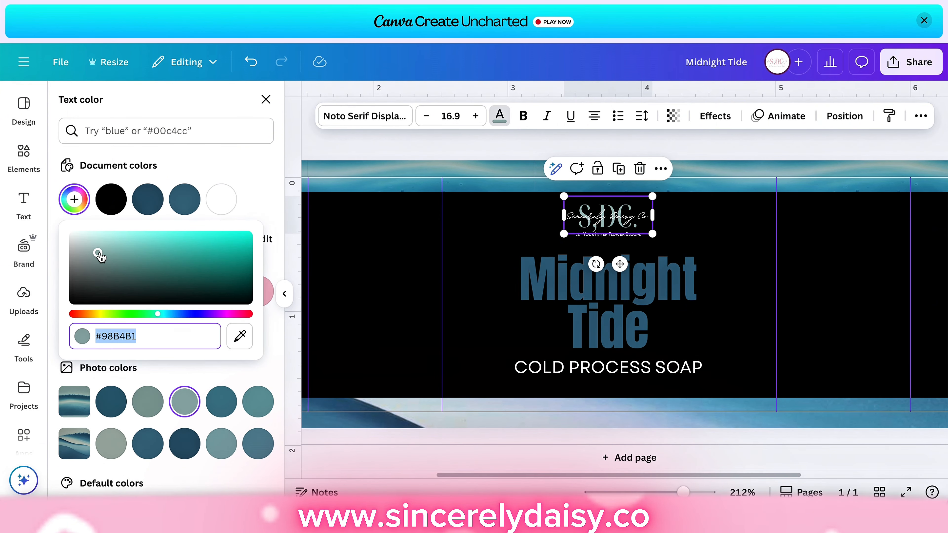
{"action": "left_click", "coordinate": [98, 252]}
{"action": "left_click", "coordinate": [168, 315]}
{"action": "left_click", "coordinate": [101, 250]}
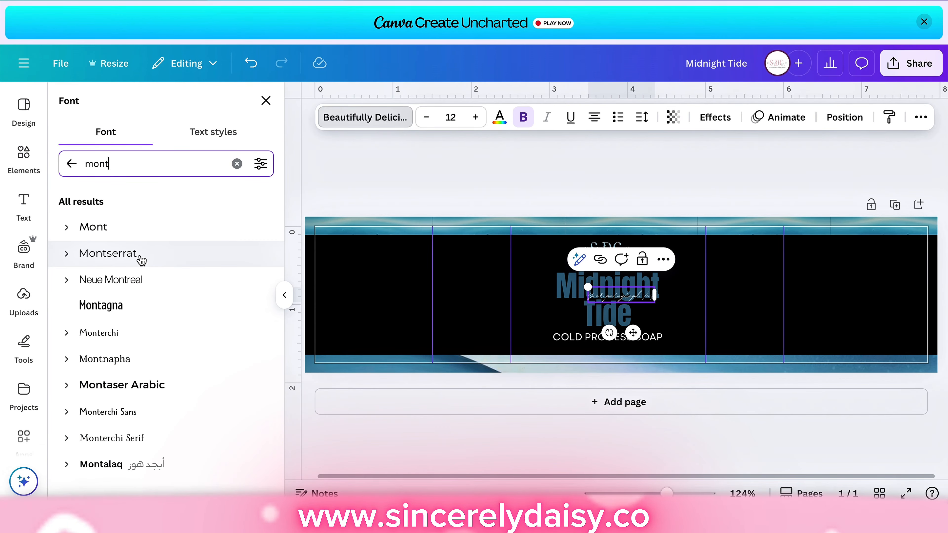
Step: Set the new text box to Montserrat, enter "NET WT.", shrink it to about size 6 and place it beneath the "COLD PROCESS SOAP" line
{"action": "left_click", "coordinate": [140, 260]}
{"action": "type", "text": "NET WT"}
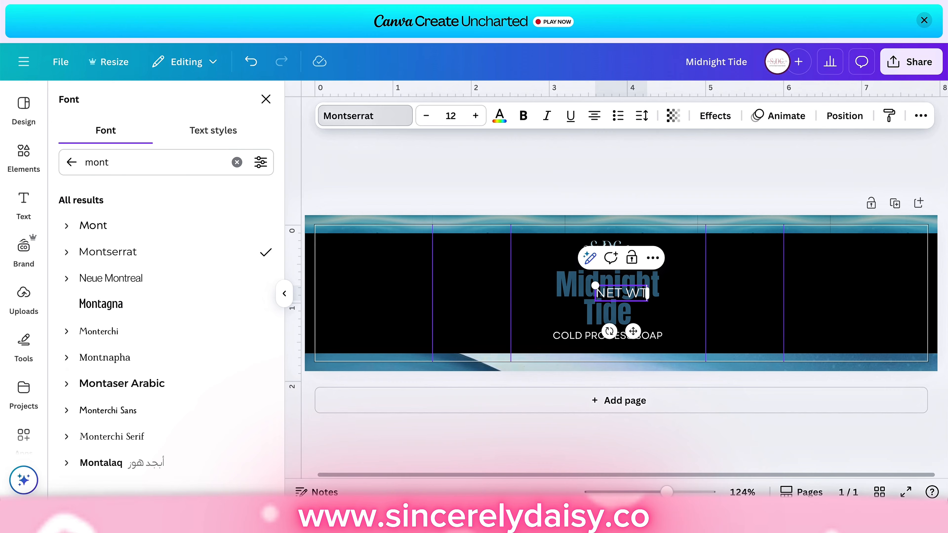
{"action": "left_click_drag", "start_coordinate": [593, 285], "coordinate": [621, 292]}
{"action": "left_click_drag", "start_coordinate": [646, 331], "coordinate": [600, 380]}
{"action": "left_click", "coordinate": [518, 323]}
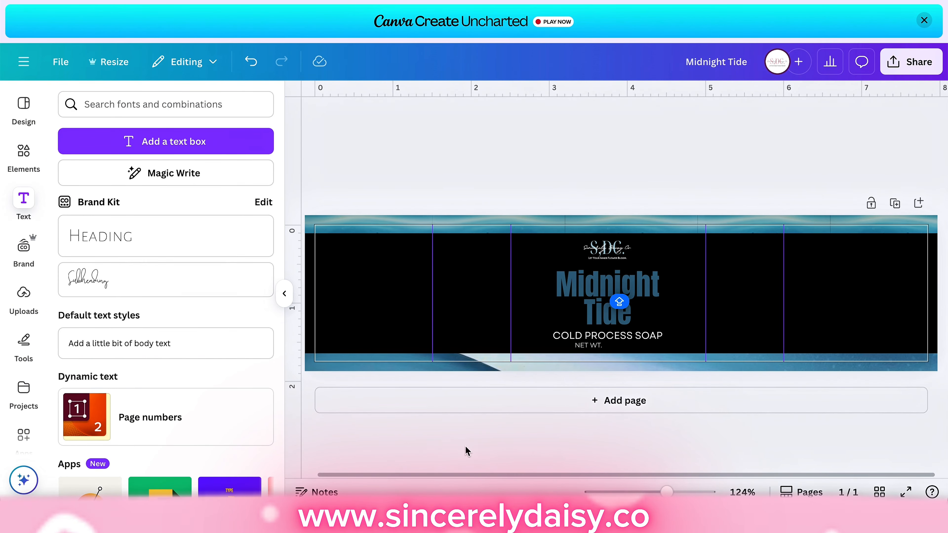
Step: Move the "Midnight Tide" title and the "COLD PROCESS SOAP" line up slightly to make room for the net weight
{"action": "left_click", "coordinate": [588, 290]}
{"action": "left_click_drag", "start_coordinate": [586, 285], "coordinate": [586, 280]}
{"action": "mouse_move", "coordinate": [574, 335]}
{"action": "left_mouse_down"}
{"action": "mouse_move", "coordinate": [574, 326]}
{"action": "mouse_move", "coordinate": [573, 335]}
{"action": "left_mouse_up"}
{"action": "left_click", "coordinate": [556, 385]}
{"action": "left_click", "coordinate": [572, 330]}
{"action": "left_click", "coordinate": [536, 452]}
Step: Complete the net weight line as "NET WT. 4.5 OZ (250 g)" and recenter it under "COLD PROCESS SOAP"
{"action": "left_click", "coordinate": [577, 344]}
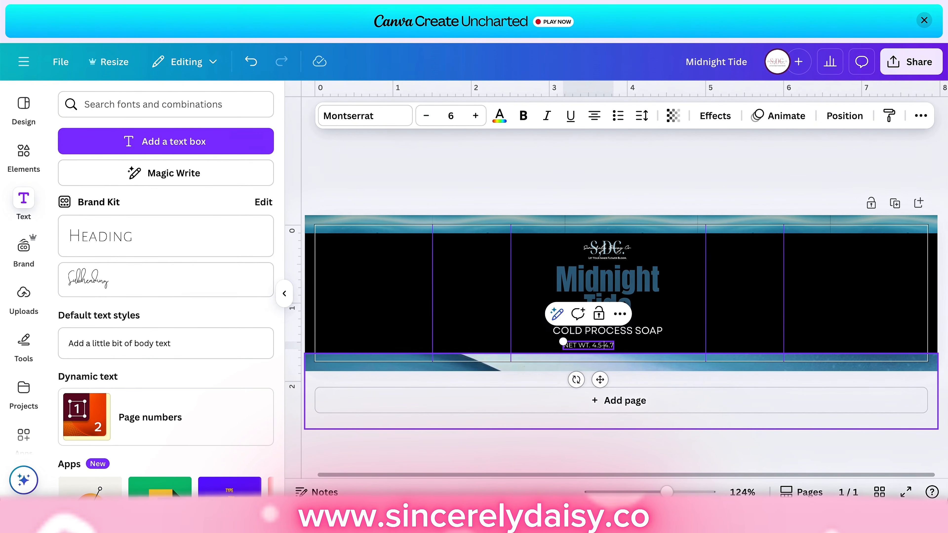
{"action": "type", "text": "/ 250 G - 270 G"}
{"action": "left_click", "coordinate": [672, 376]}
{"action": "left_click", "coordinate": [622, 346]}
{"action": "left_click_drag", "start_coordinate": [600, 381], "coordinate": [619, 379]}
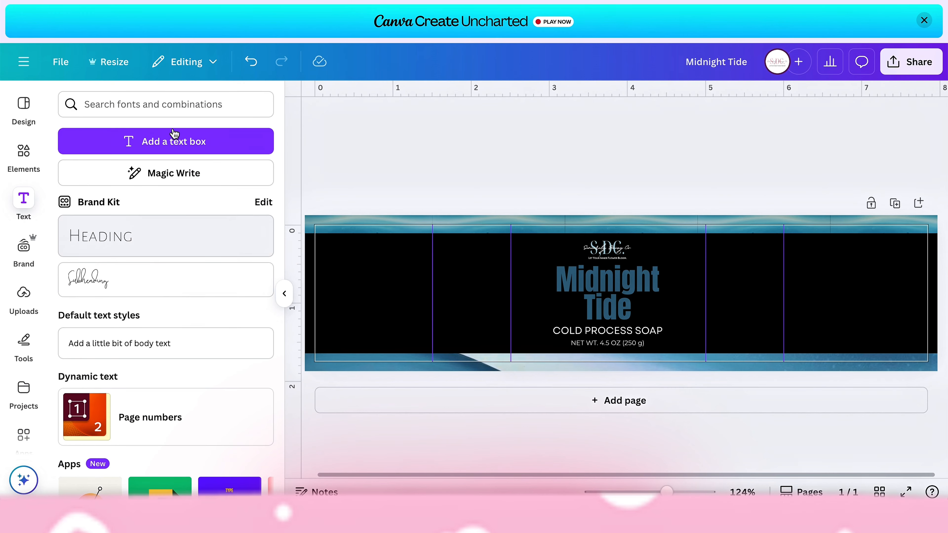
Step: Add a new text box and change its font to DM Sans
{"action": "left_click", "coordinate": [171, 138]}
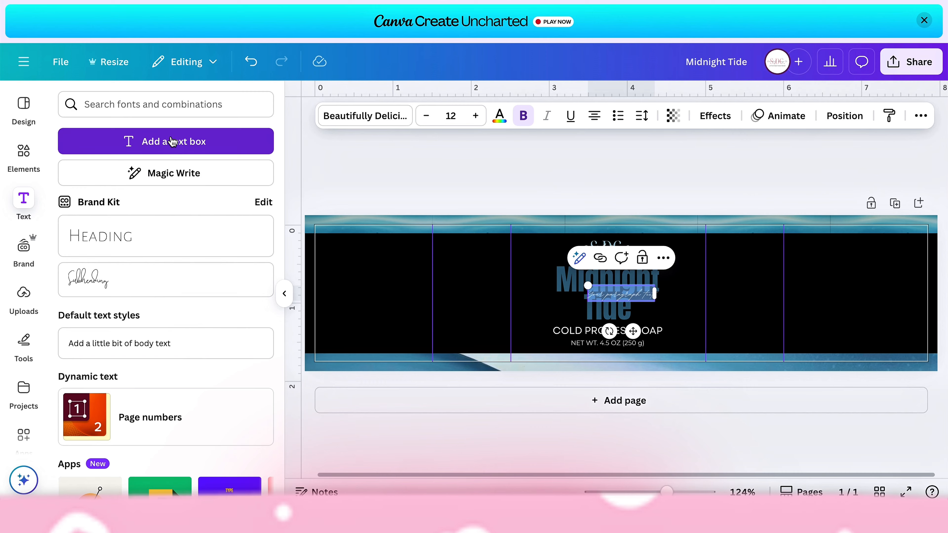
{"action": "left_click", "coordinate": [366, 116]}
{"action": "left_click", "coordinate": [173, 153]}
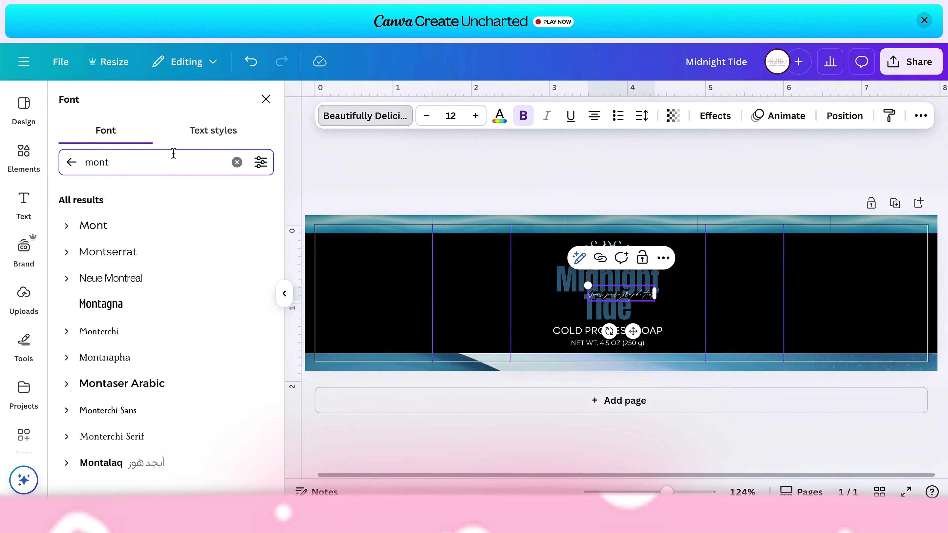
{"action": "left_click", "coordinate": [236, 162]}
{"action": "type", "text": "dm s"}
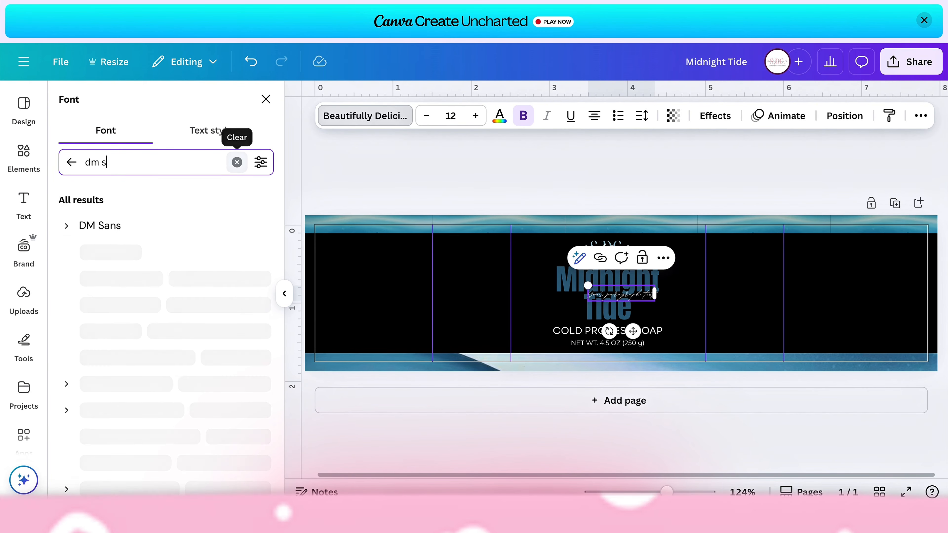
{"action": "left_click", "coordinate": [148, 340]}
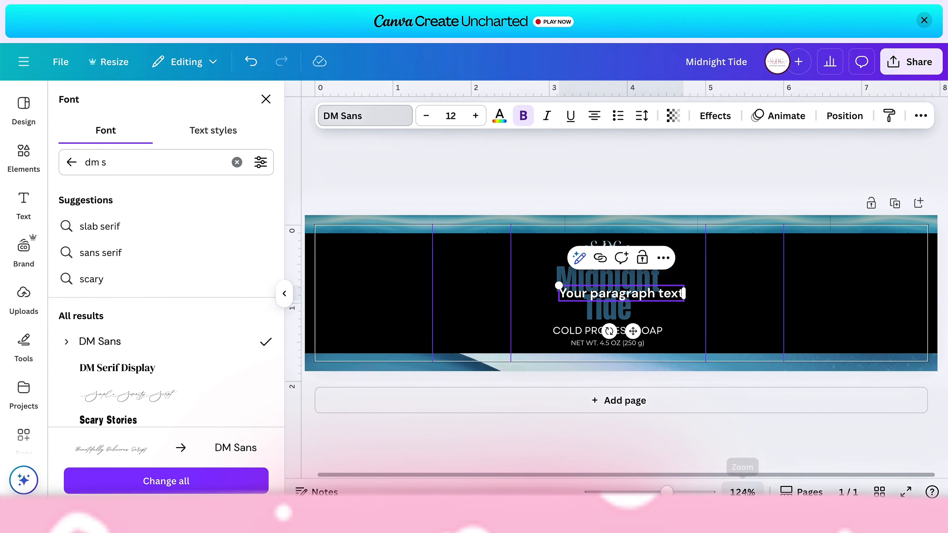
Step: Enter the unbolded tip "To extend the shelf life of your soap, store in a dry place between uses." and rotate it to read vertically upward
{"action": "left_click_drag", "start_coordinate": [634, 330], "coordinate": [609, 330]}
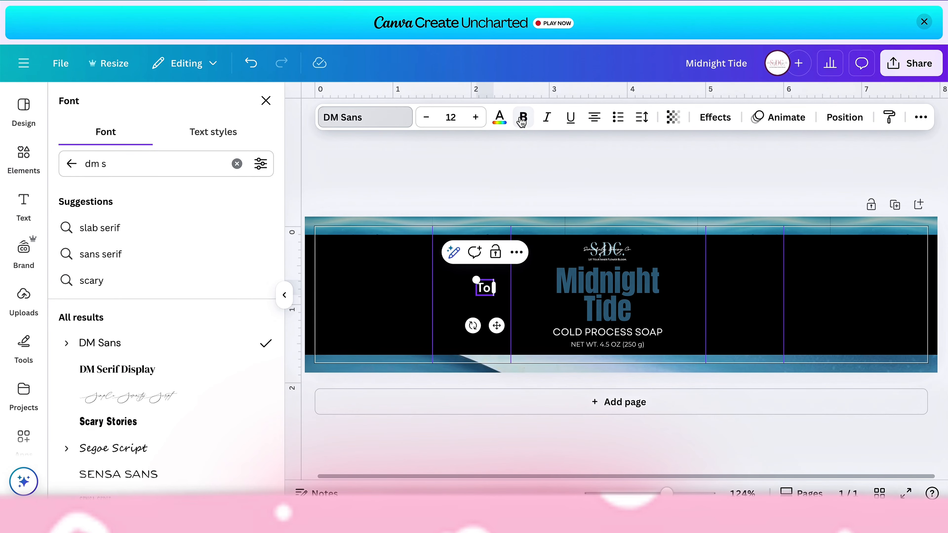
{"action": "type", "text": "extend the shelf life of your soap, store in a dry place between uses."}
{"action": "key", "text": "Escape"}
{"action": "left_click_drag", "start_coordinate": [483, 341], "coordinate": [544, 305]}
{"action": "left_click_drag", "start_coordinate": [501, 164], "coordinate": [476, 299]}
{"action": "left_click_drag", "start_coordinate": [515, 354], "coordinate": [494, 288]}
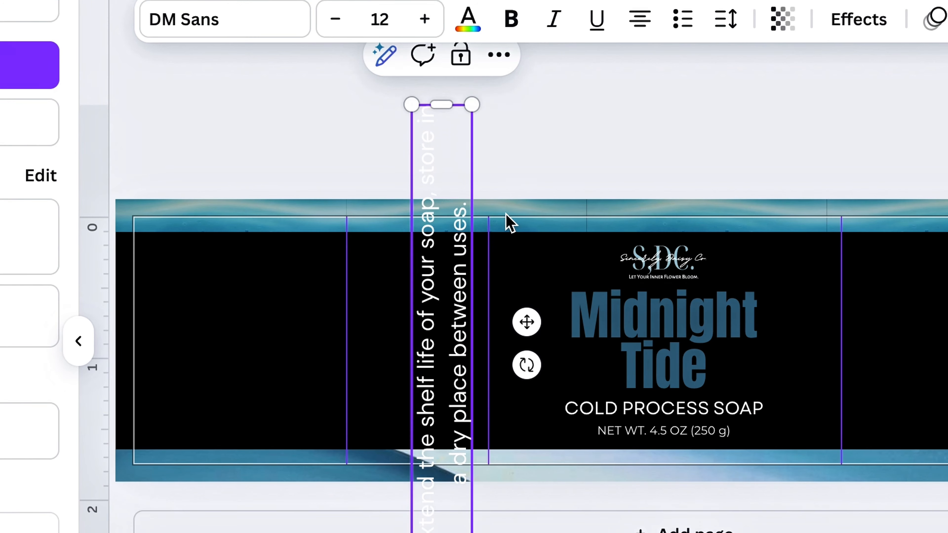
Step: Shrink the vertical storage tip to fit the black band, tighten its line spacing and position it in the narrow panel beside the front label
{"action": "left_click_drag", "start_coordinate": [373, 462], "coordinate": [375, 437]}
{"action": "mouse_move", "coordinate": [459, 322]}
{"action": "left_mouse_down"}
{"action": "mouse_move", "coordinate": [440, 328]}
{"action": "mouse_move", "coordinate": [448, 326]}
{"action": "left_mouse_up"}
{"action": "left_click", "coordinate": [725, 19]}
{"action": "left_click_drag", "start_coordinate": [675, 207], "coordinate": [639, 201]}
{"action": "left_click", "coordinate": [228, 326]}
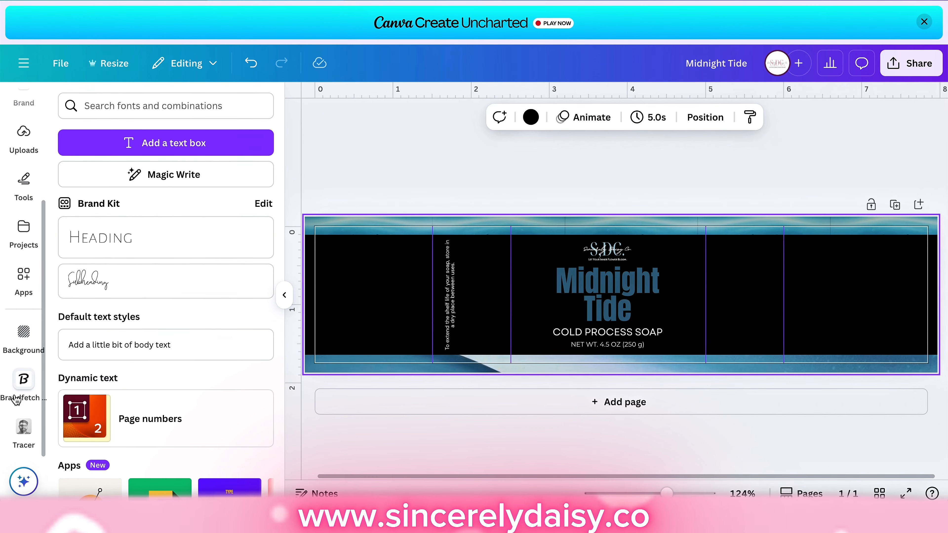
Step: Find the Brandfetch Logo app, open it and search for the instagram.com logos
{"action": "left_click", "coordinate": [24, 280]}
{"action": "type", "text": "brandfetch"}
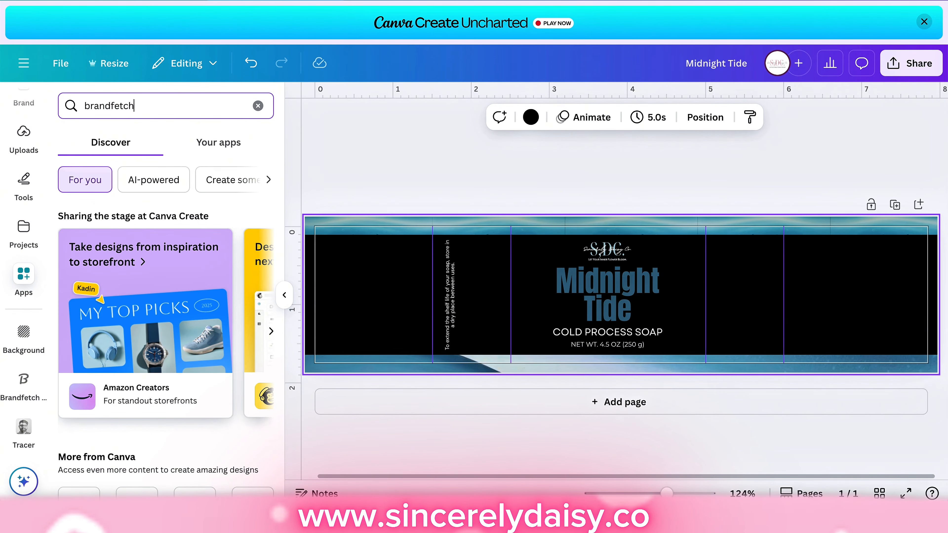
{"action": "key", "text": "Return"}
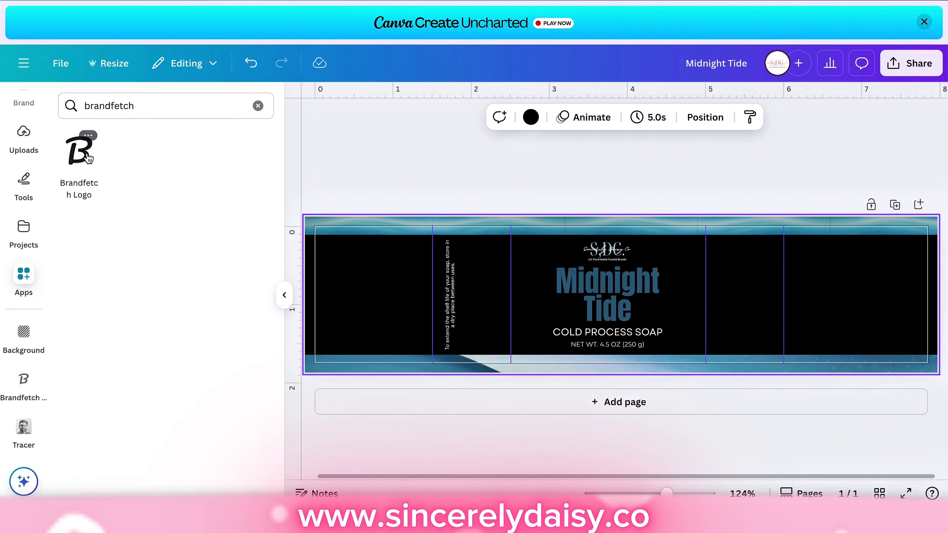
{"action": "left_click", "coordinate": [74, 176]}
{"action": "type", "text": "instagram.com"}
{"action": "key", "text": "Return"}
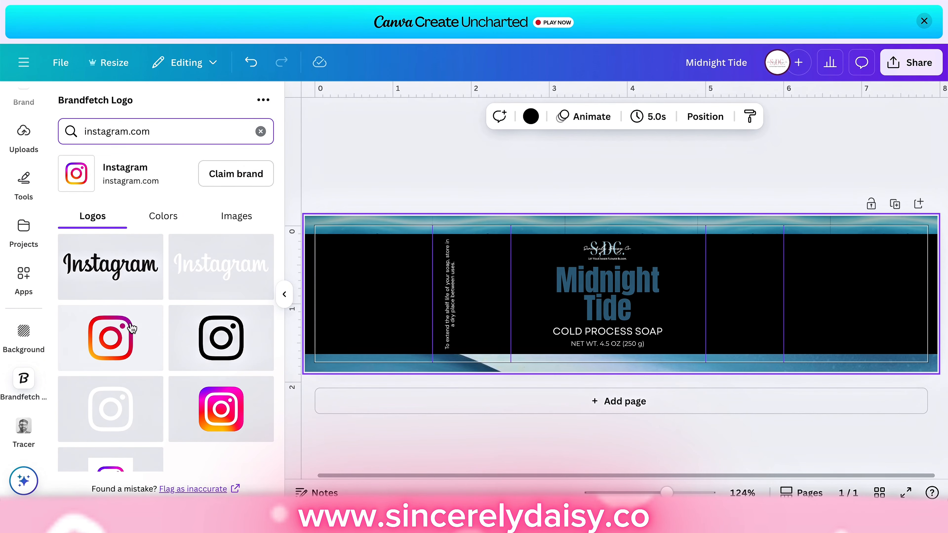
Step: Insert an Instagram icon, rotate it to match the vertical text, shrink it and place it beside the lower end of the storage tip
{"action": "left_click", "coordinate": [132, 328]}
{"action": "left_click_drag", "start_coordinate": [620, 353], "coordinate": [702, 298]}
{"action": "left_click_drag", "start_coordinate": [620, 295], "coordinate": [486, 328]}
{"action": "left_click_drag", "start_coordinate": [506, 295], "coordinate": [463, 338]}
Step: Look up facebook.com, add the blue Facebook icon rotated and shrunk above the Instagram icon, and open its color choices
{"action": "left_click", "coordinate": [260, 132]}
{"action": "type", "text": "facebook.com"}
{"action": "key", "text": "Return"}
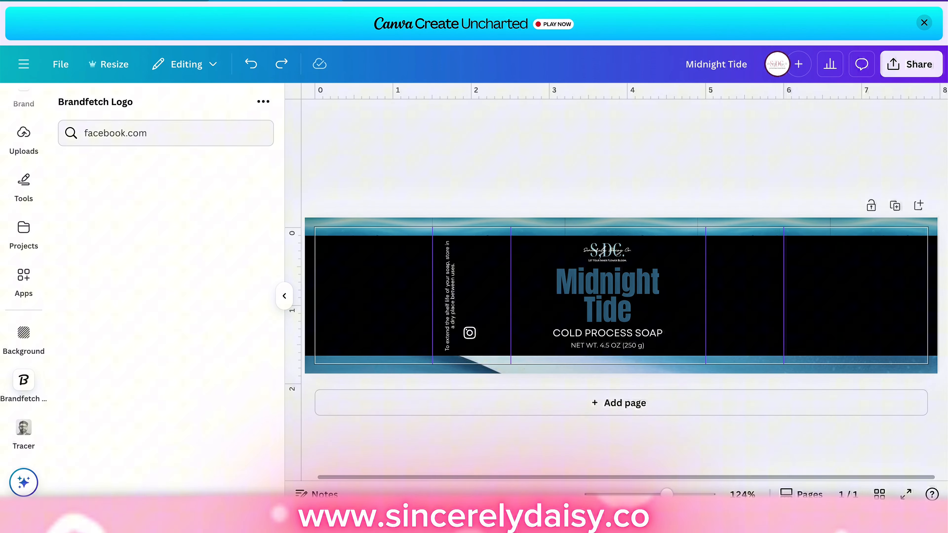
{"action": "left_click", "coordinate": [233, 285]}
{"action": "left_click_drag", "start_coordinate": [621, 343], "coordinate": [708, 296]}
{"action": "left_click_drag", "start_coordinate": [648, 267], "coordinate": [611, 305]}
{"action": "left_click_drag", "start_coordinate": [614, 352], "coordinate": [483, 349]}
{"action": "left_click", "coordinate": [475, 317]}
{"action": "left_click", "coordinate": [471, 309]}
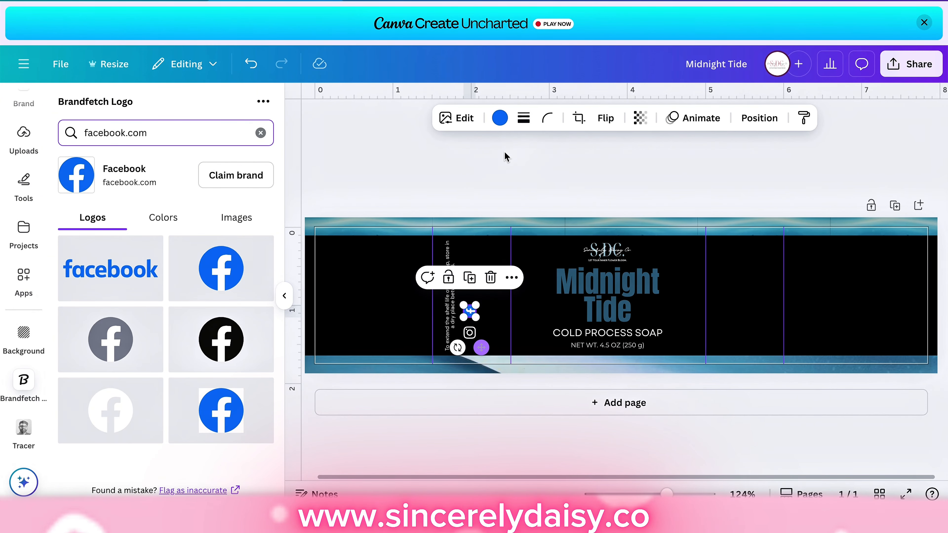
{"action": "left_click", "coordinate": [500, 118]}
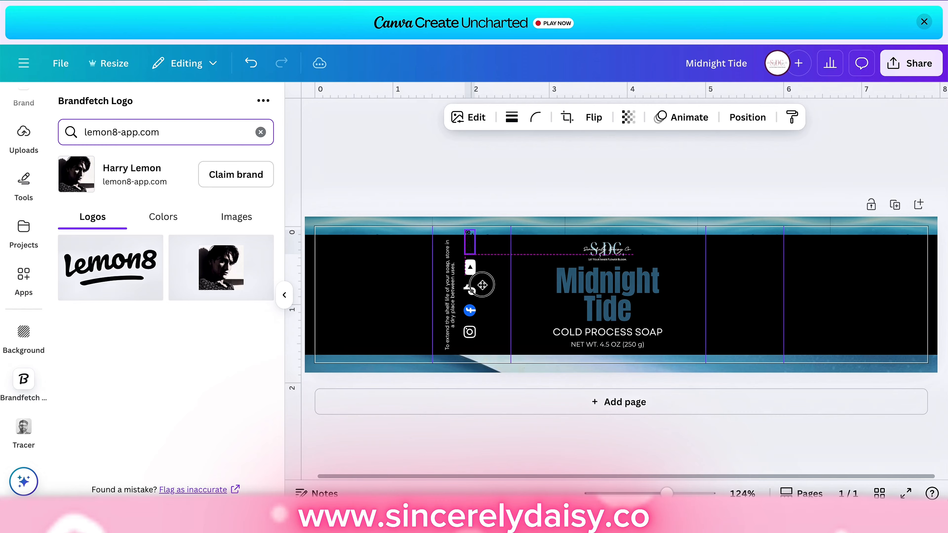
Step: Space the Instagram, Facebook, TikTok, YouTube and Lemon8 logos evenly along the side panel and open the Instagram icon's color choices
{"action": "left_click", "coordinate": [470, 324]}
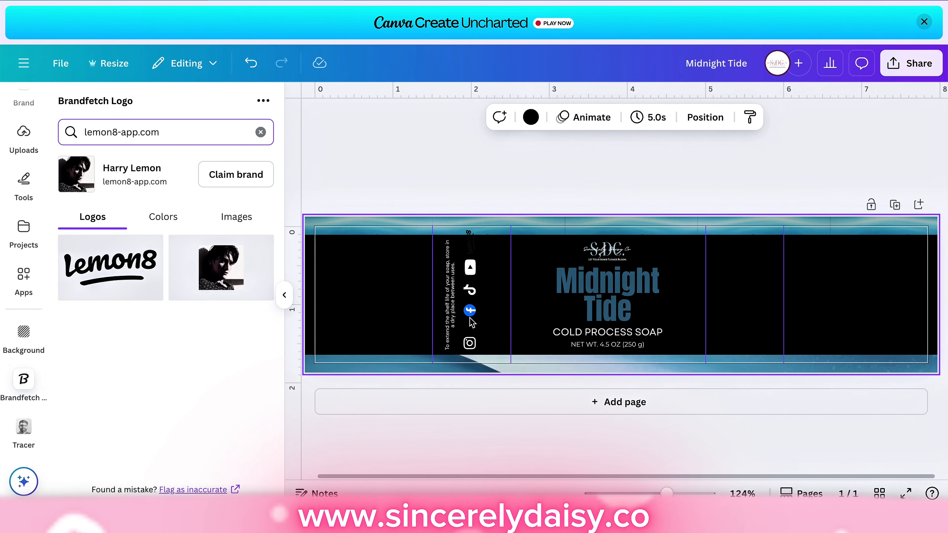
{"action": "scroll", "coordinate": [468, 300], "scroll_direction": "up", "scroll_amount": 2}
{"action": "left_click_drag", "start_coordinate": [470, 313], "coordinate": [469, 324]}
{"action": "left_click", "coordinate": [470, 306]}
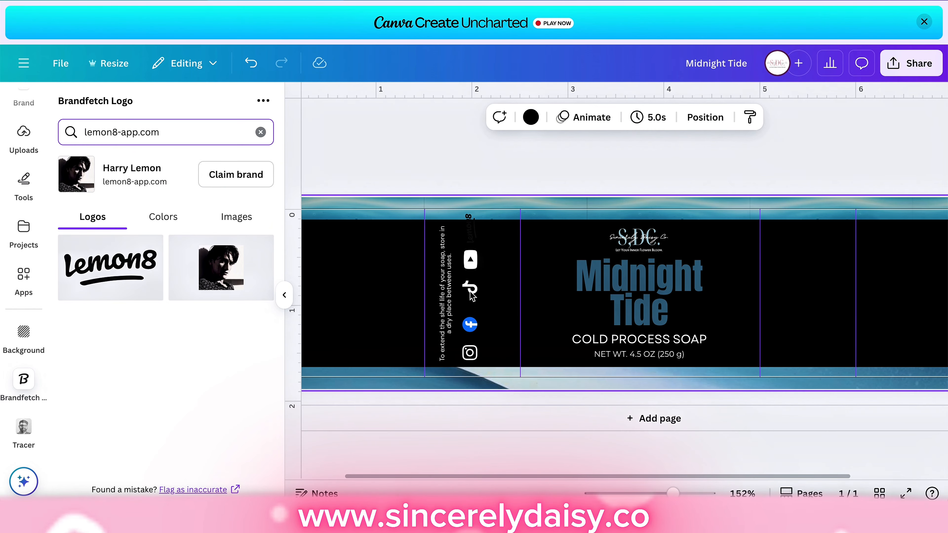
{"action": "scroll", "coordinate": [475, 293], "scroll_direction": "up", "scroll_amount": 1}
{"action": "left_click_drag", "start_coordinate": [471, 288], "coordinate": [471, 300]}
{"action": "left_click_drag", "start_coordinate": [470, 259], "coordinate": [470, 270]}
{"action": "left_click_drag", "start_coordinate": [470, 226], "coordinate": [469, 238]}
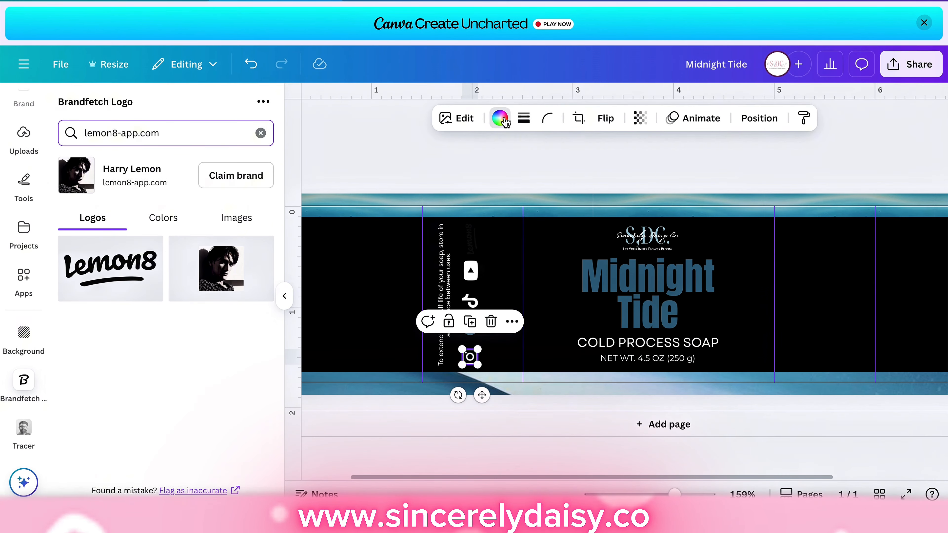
{"action": "left_click", "coordinate": [500, 119]}
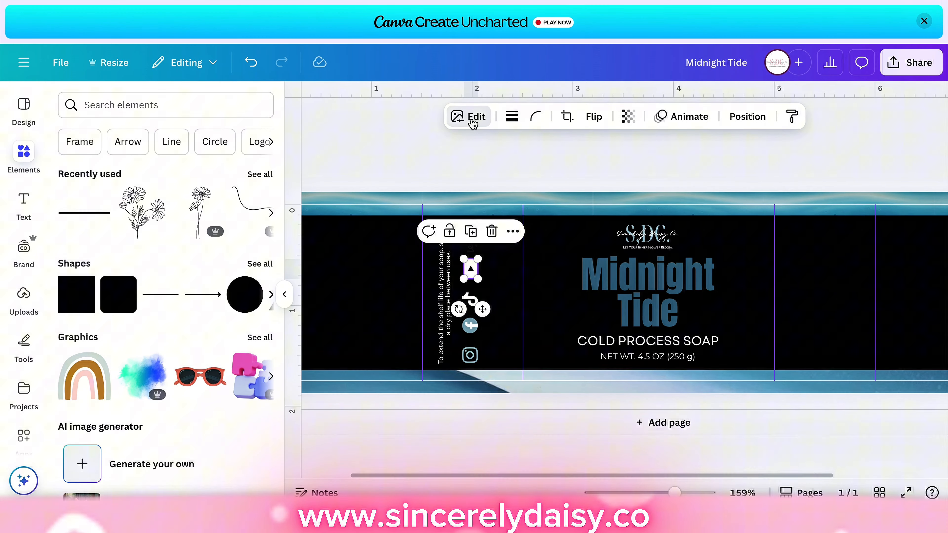
Step: Apply the Sea Blue Duotone effect to the white YouTube icon
{"action": "left_click", "coordinate": [472, 123]}
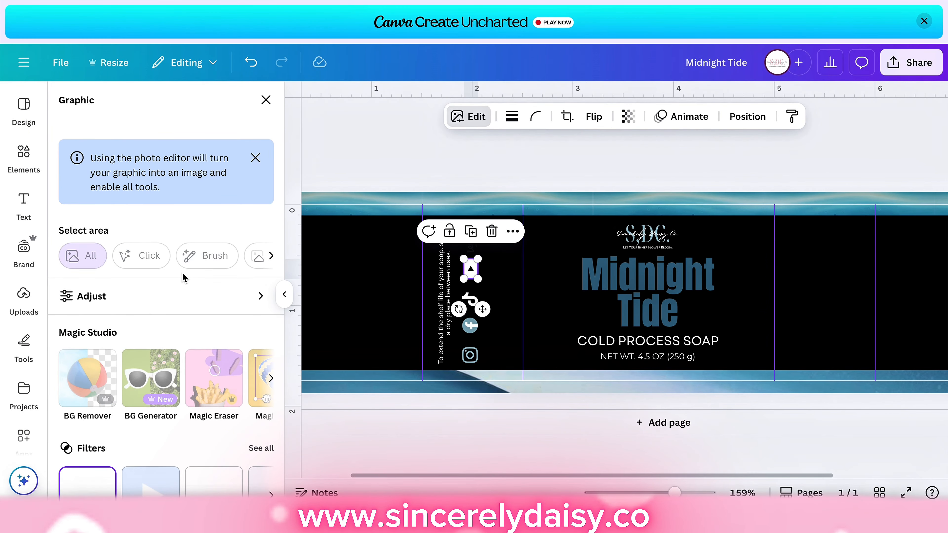
{"action": "scroll", "coordinate": [167, 359], "scroll_direction": "down", "scroll_amount": 5}
{"action": "left_click", "coordinate": [140, 360]}
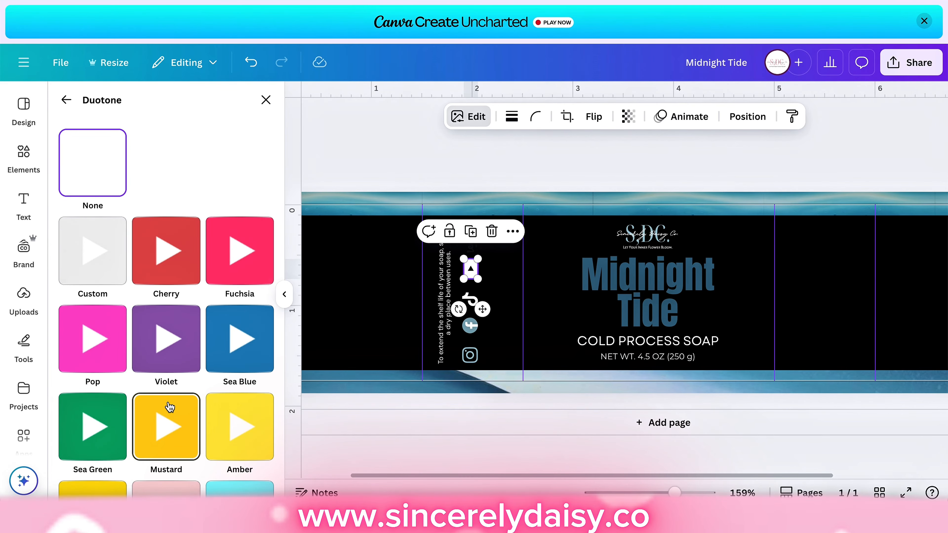
{"action": "scroll", "coordinate": [170, 407], "scroll_direction": "down", "scroll_amount": 1}
{"action": "left_click", "coordinate": [168, 321]}
{"action": "scroll", "coordinate": [173, 299], "scroll_direction": "down", "scroll_amount": 4}
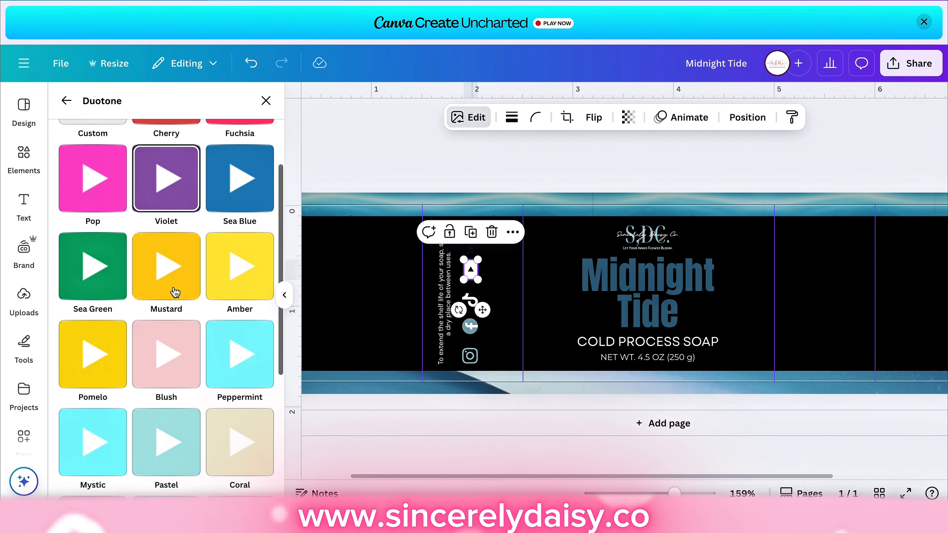
{"action": "scroll", "coordinate": [176, 292], "scroll_direction": "down", "scroll_amount": 2}
{"action": "left_click", "coordinate": [175, 293]}
{"action": "scroll", "coordinate": [176, 293], "scroll_direction": "down", "scroll_amount": 1}
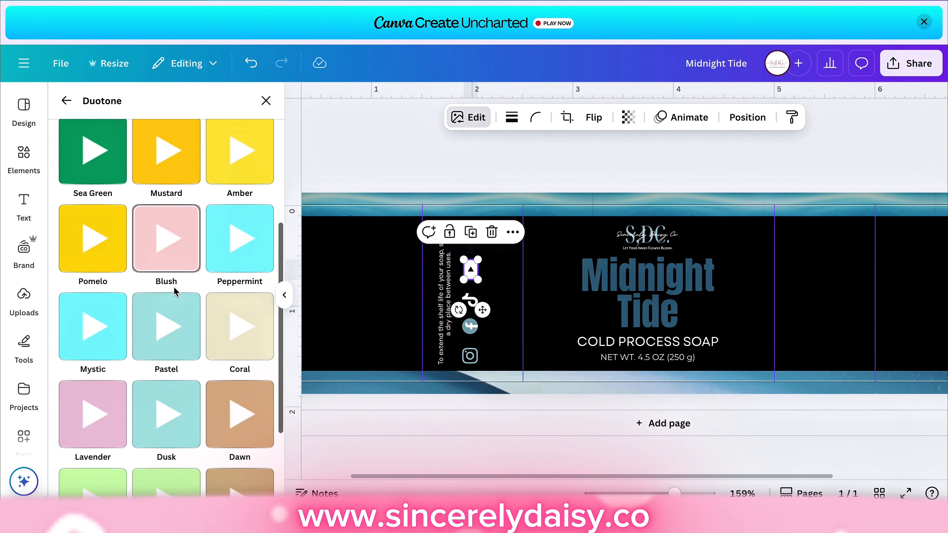
{"action": "scroll", "coordinate": [175, 292], "scroll_direction": "down", "scroll_amount": 3}
{"action": "scroll", "coordinate": [175, 293], "scroll_direction": "up", "scroll_amount": 8}
{"action": "left_click", "coordinate": [238, 241]}
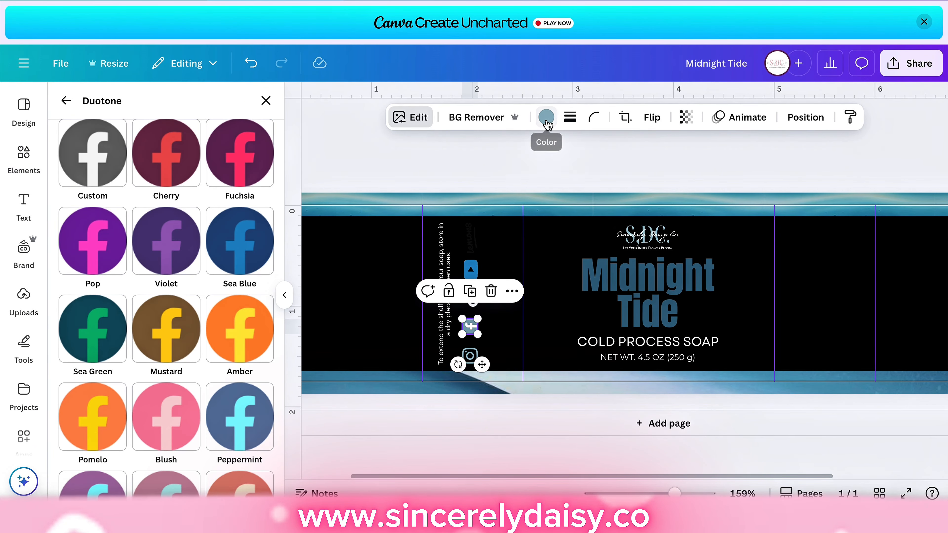
Step: Copy the Facebook icon's color code and use it, #94BAC6, as the Duotone highlights color of the YouTube icon
{"action": "left_click", "coordinate": [546, 117]}
{"action": "left_click", "coordinate": [184, 200]}
{"action": "key", "text": "ctrl+c"}
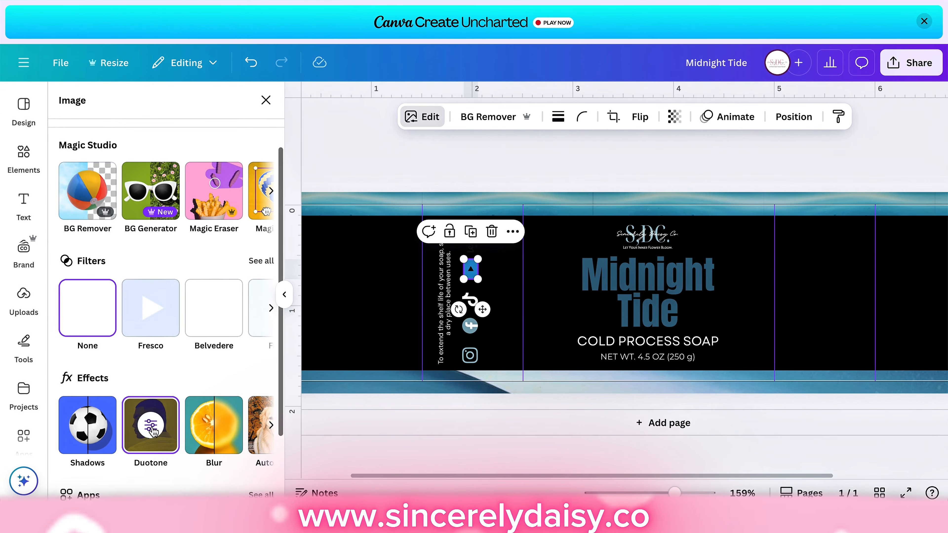
{"action": "left_click", "coordinate": [151, 425]}
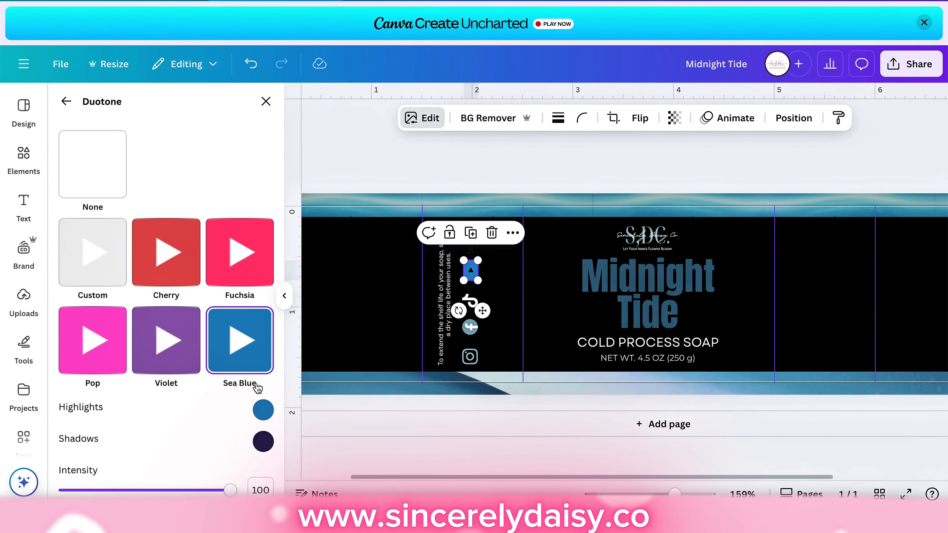
{"action": "left_click", "coordinate": [266, 415]}
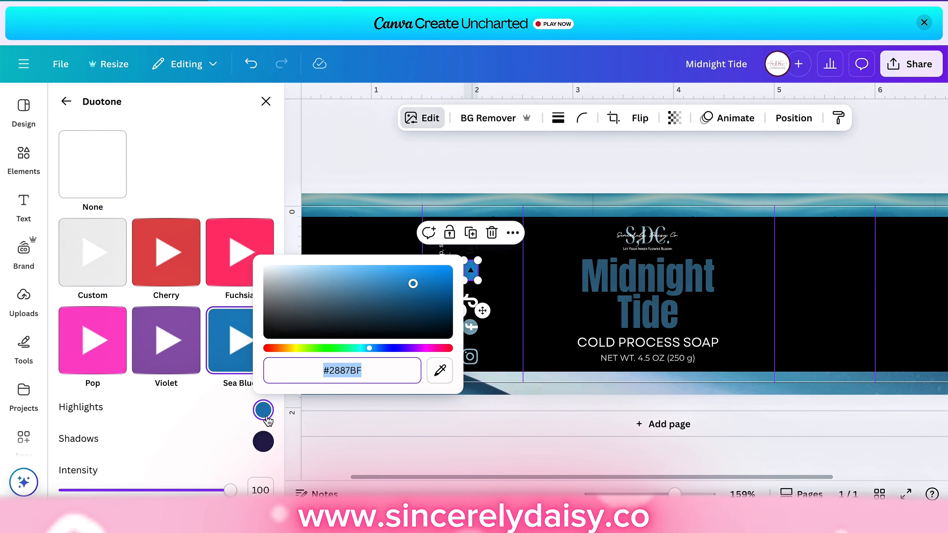
{"action": "key", "text": "ctrl+v"}
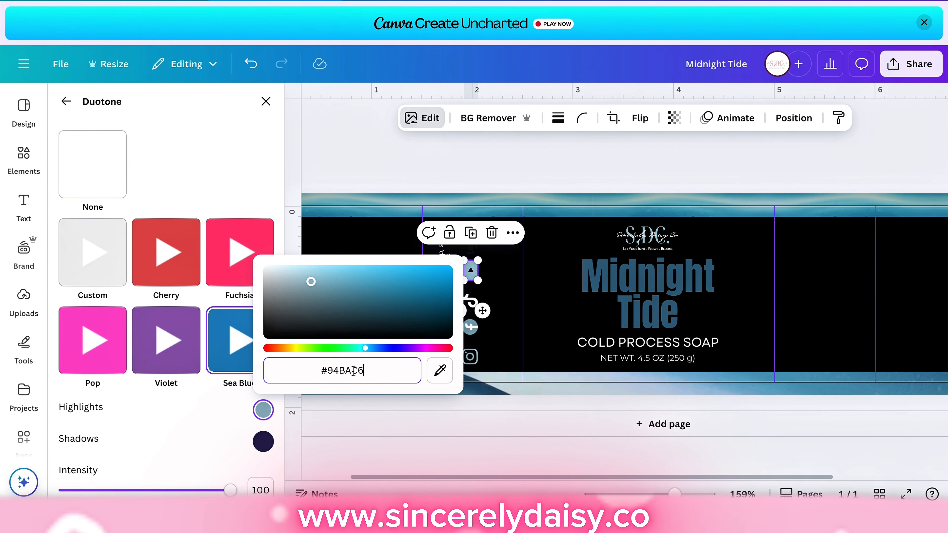
{"action": "left_click", "coordinate": [264, 445]}
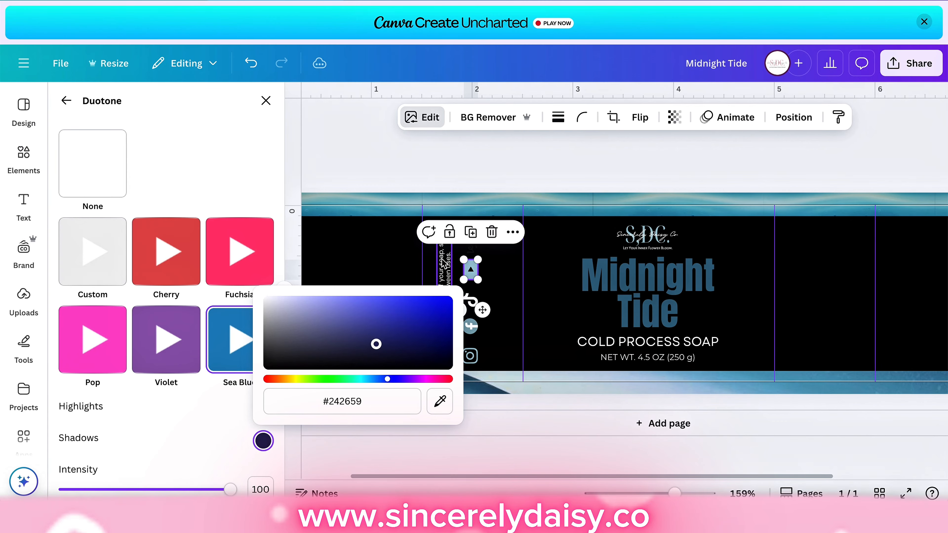
{"action": "left_click", "coordinate": [364, 175]}
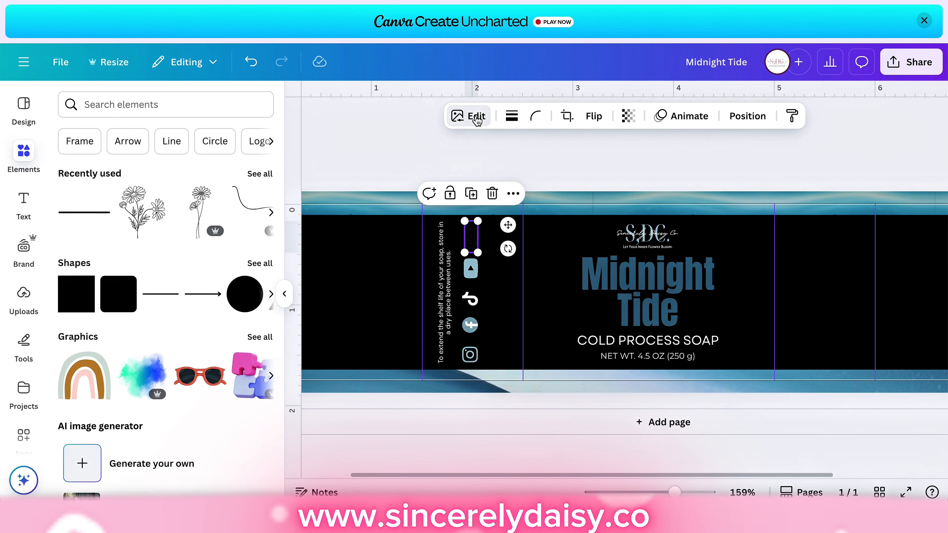
Step: Apply the Lavender Duotone effect to the black Lemon8 logo
{"action": "left_click", "coordinate": [476, 117]}
{"action": "left_click", "coordinate": [152, 377]}
{"action": "left_click", "coordinate": [166, 338]}
{"action": "scroll", "coordinate": [200, 325], "scroll_direction": "down", "scroll_amount": 4}
{"action": "scroll", "coordinate": [200, 326], "scroll_direction": "down", "scroll_amount": 5}
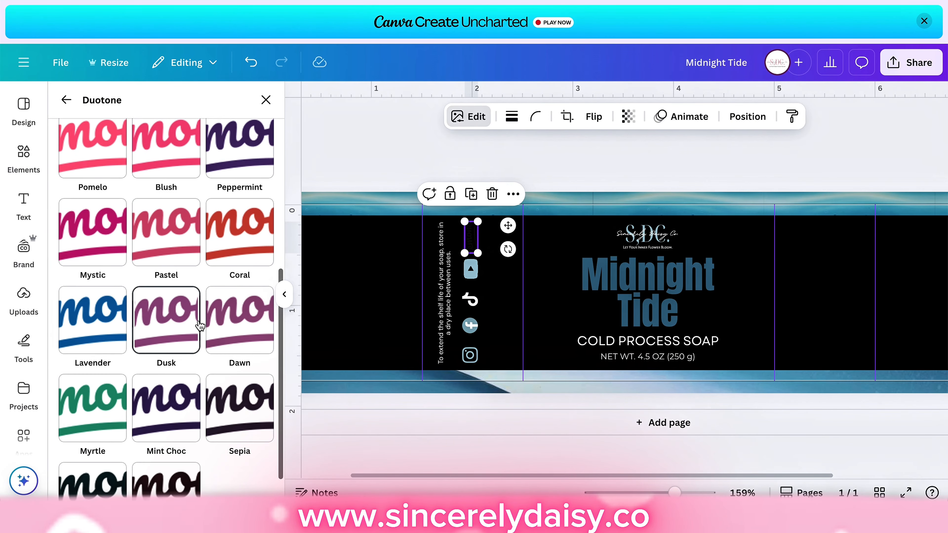
{"action": "left_click", "coordinate": [96, 334]}
Step: Set the Lemon8 logo's Duotone shadows color to #94BAC6
{"action": "left_click", "coordinate": [263, 389]}
{"action": "left_click", "coordinate": [365, 329]}
{"action": "left_click", "coordinate": [265, 418]}
{"action": "left_click", "coordinate": [263, 411]}
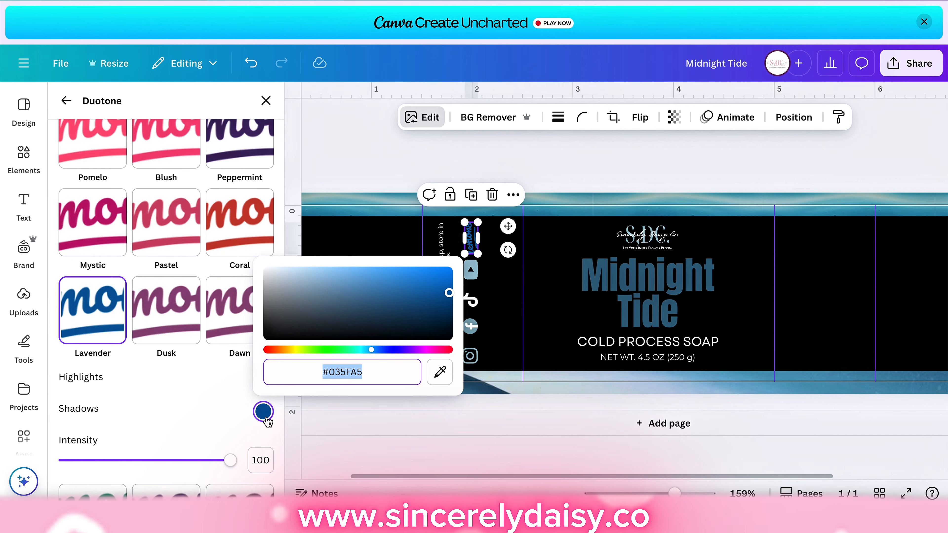
{"action": "key", "text": "ctrl+v"}
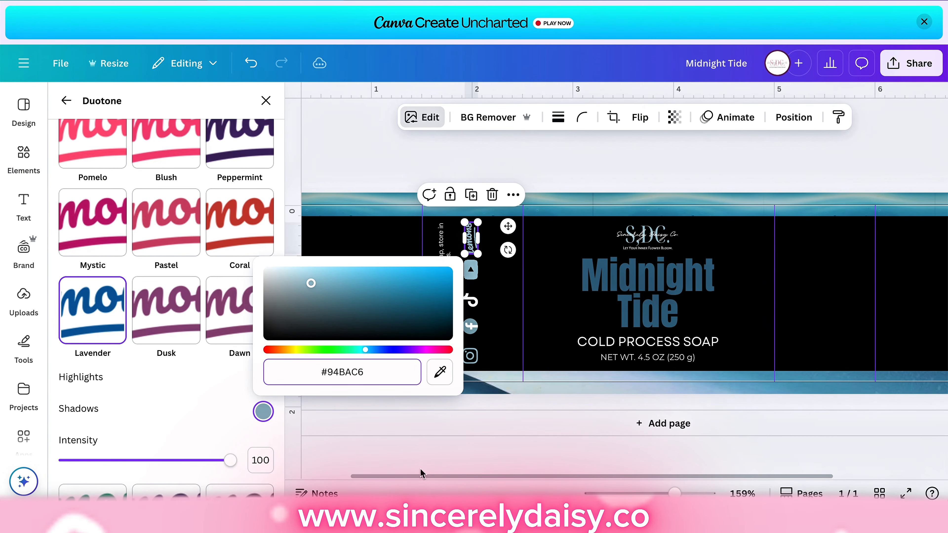
Step: Duplicate the vertical storage tip text and place the copy on the other side of the social media icons
{"action": "left_click", "coordinate": [420, 469]}
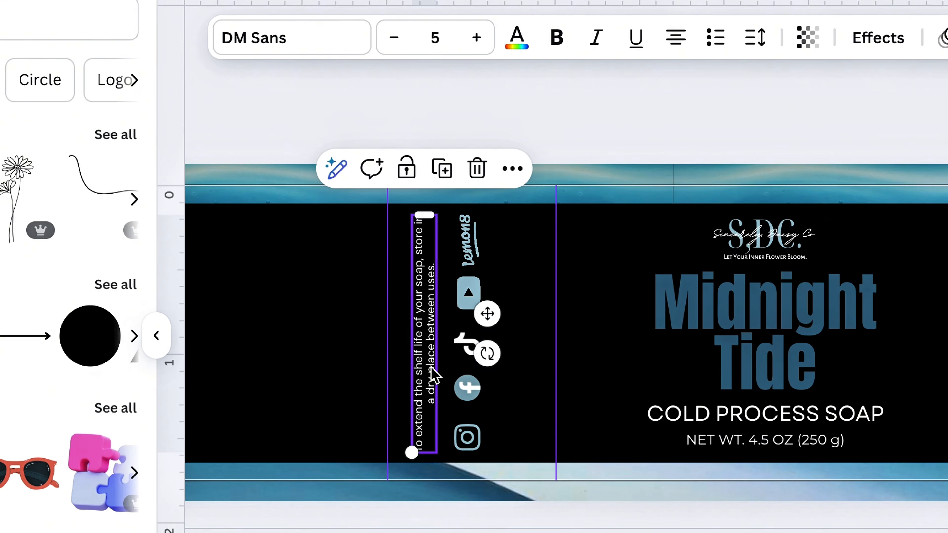
{"action": "left_click", "coordinate": [442, 168]}
{"action": "left_click_drag", "start_coordinate": [524, 338], "coordinate": [567, 313]}
{"action": "double_click", "coordinate": [497, 319]}
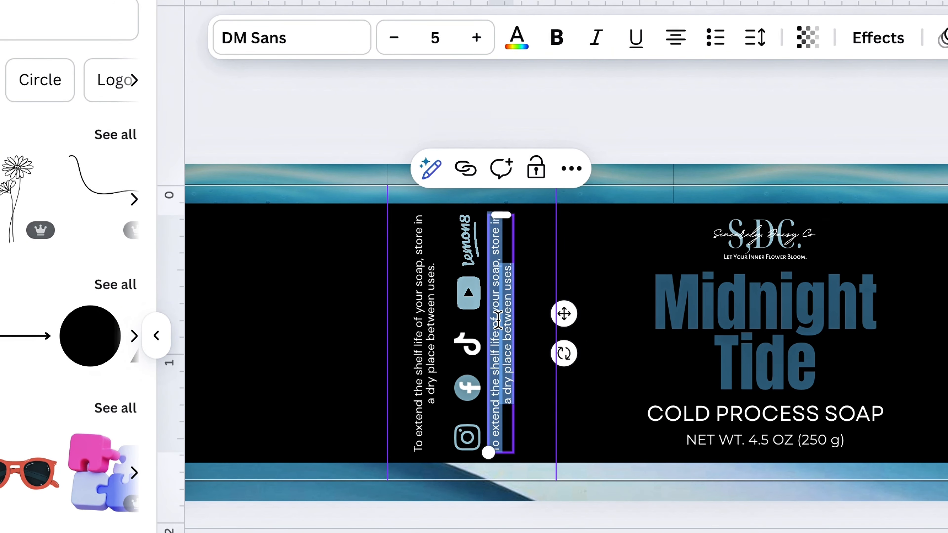
{"action": "key", "text": "BackSpace"}
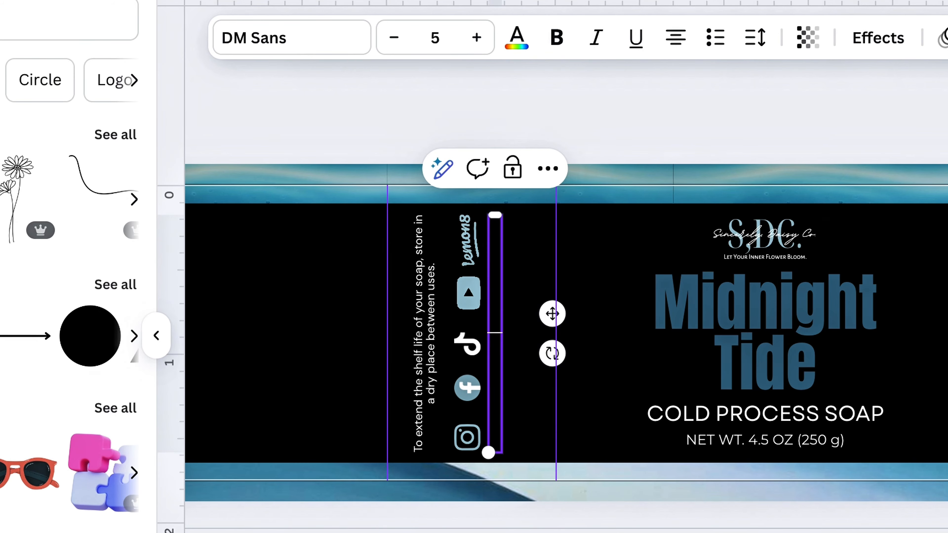
{"action": "type", "text": "@sincerelydaisyco"}
{"action": "key", "text": "Return"}
{"action": "type", "text": "www.sincerelydaisy.co"}
{"action": "key", "text": "Escape"}
{"action": "key", "text": "Escape"}
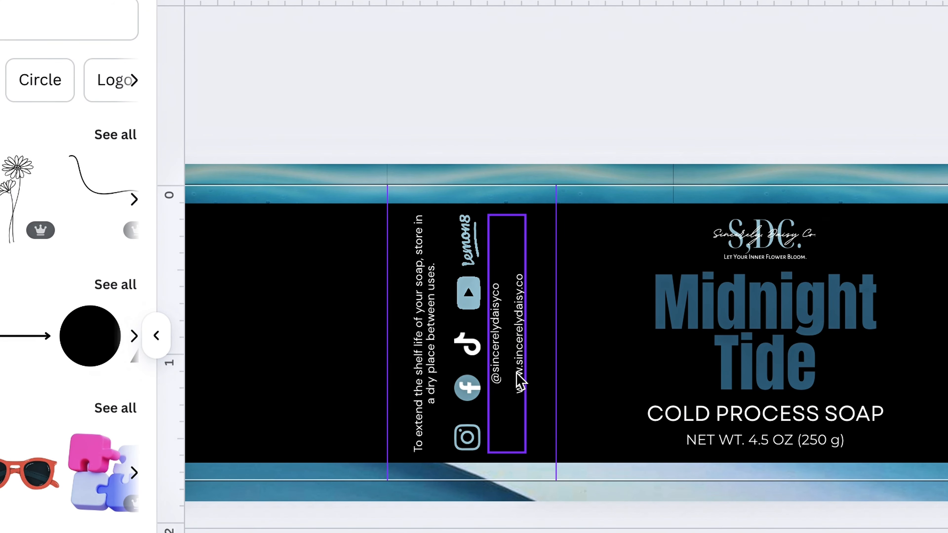
{"action": "left_click", "coordinate": [521, 378]}
{"action": "left_click_drag", "start_coordinate": [516, 370], "coordinate": [527, 370]}
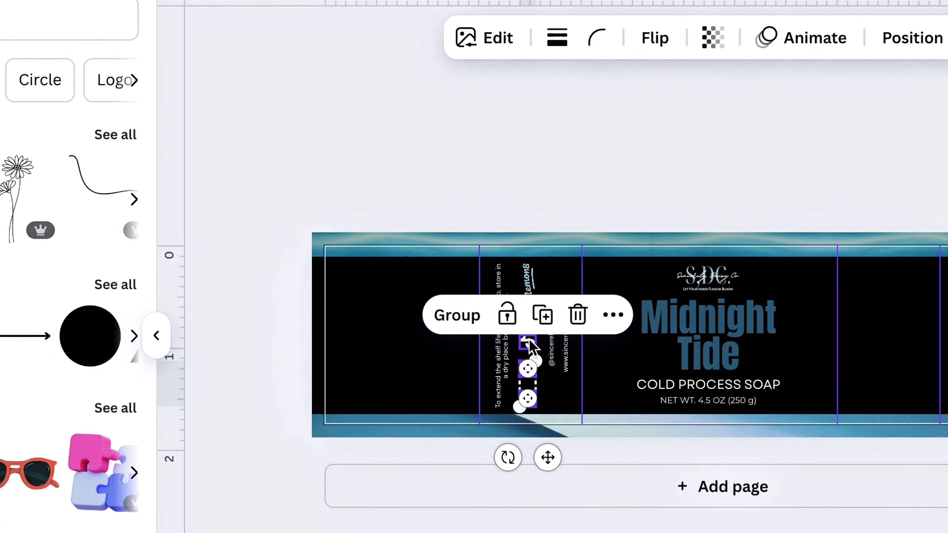
Step: Group the five social media icons and slightly reduce the group's size
{"action": "left_click", "coordinate": [528, 340], "text": "shift"}
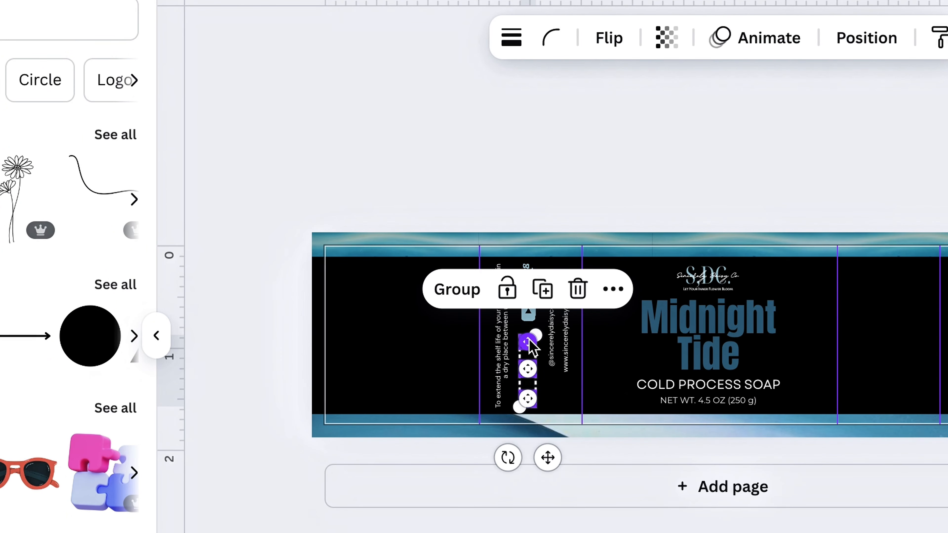
{"action": "left_click", "coordinate": [528, 312], "text": "shift"}
{"action": "left_click", "coordinate": [528, 288], "text": "shift"}
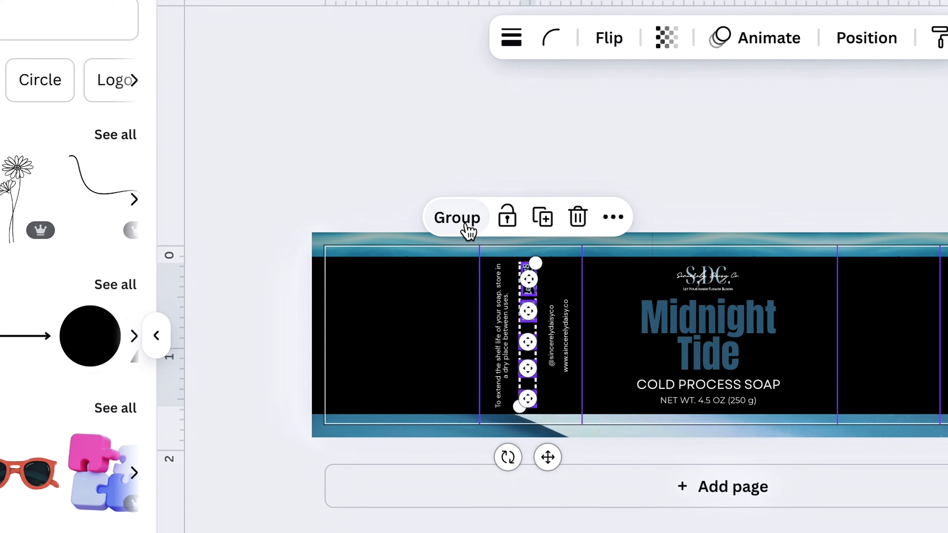
{"action": "left_click", "coordinate": [458, 220]}
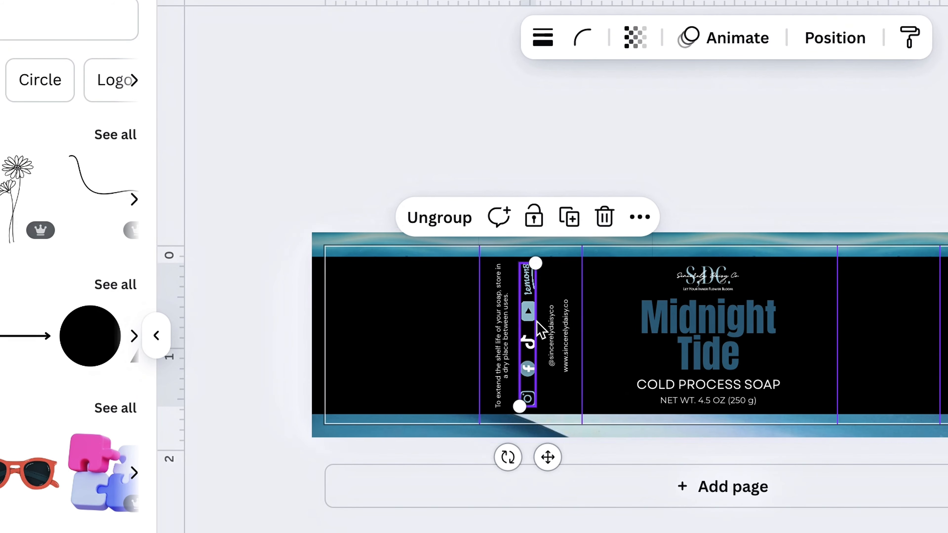
{"action": "mouse_move", "coordinate": [535, 263]}
{"action": "left_mouse_down"}
{"action": "mouse_move", "coordinate": [582, 199]}
{"action": "mouse_move", "coordinate": [541, 278]}
{"action": "left_mouse_up"}
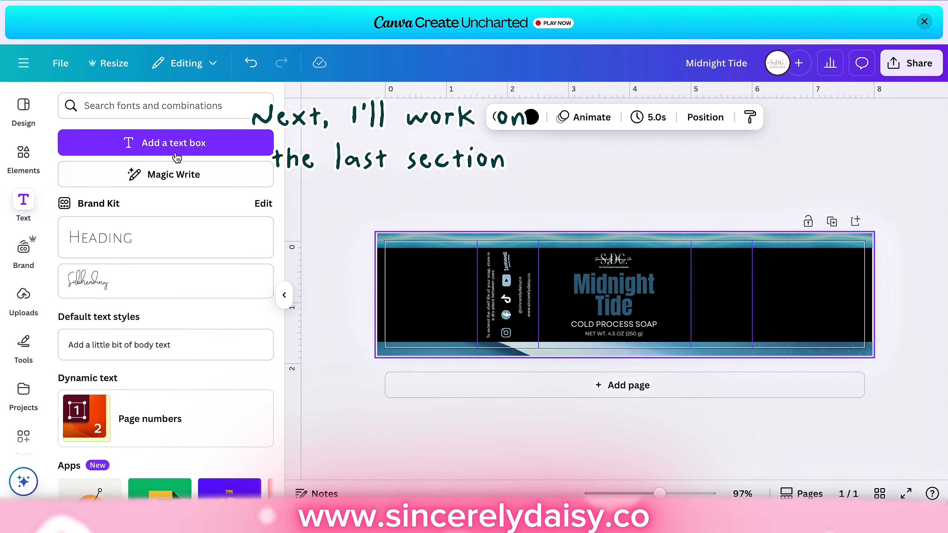
Step: Add the text "INGREDIENTS:", shrink it and place it near the upper edge of the label's last section
{"action": "type", "text": "NGRED"}
{"action": "type", "text": "IENTS:"}
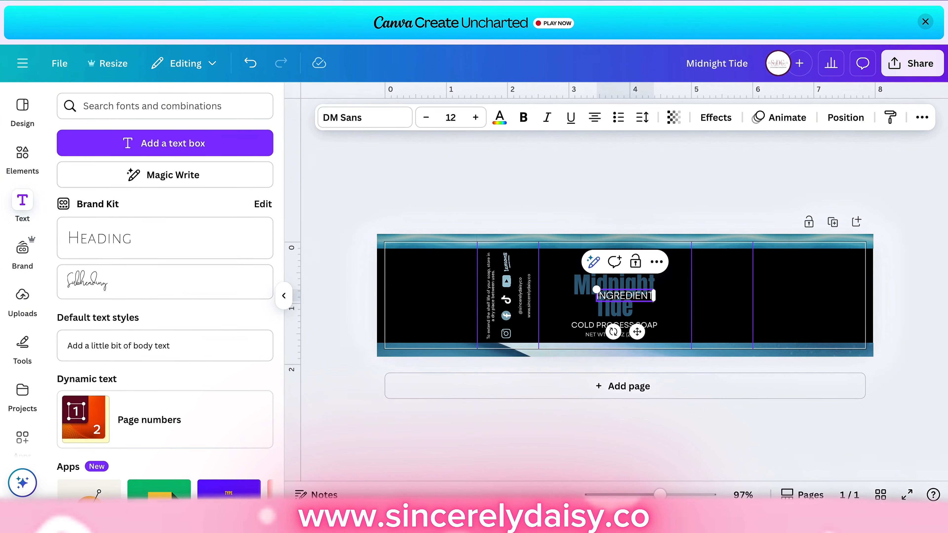
{"action": "left_click_drag", "start_coordinate": [636, 331], "coordinate": [821, 295]}
{"action": "left_click_drag", "start_coordinate": [775, 254], "coordinate": [800, 257]}
{"action": "left_click_drag", "start_coordinate": [834, 295], "coordinate": [823, 292]}
Step: Duplicate the "INGREDIENTS:" heading directly below itself and copy the soap's ingredient list text
{"action": "left_click", "coordinate": [788, 205]}
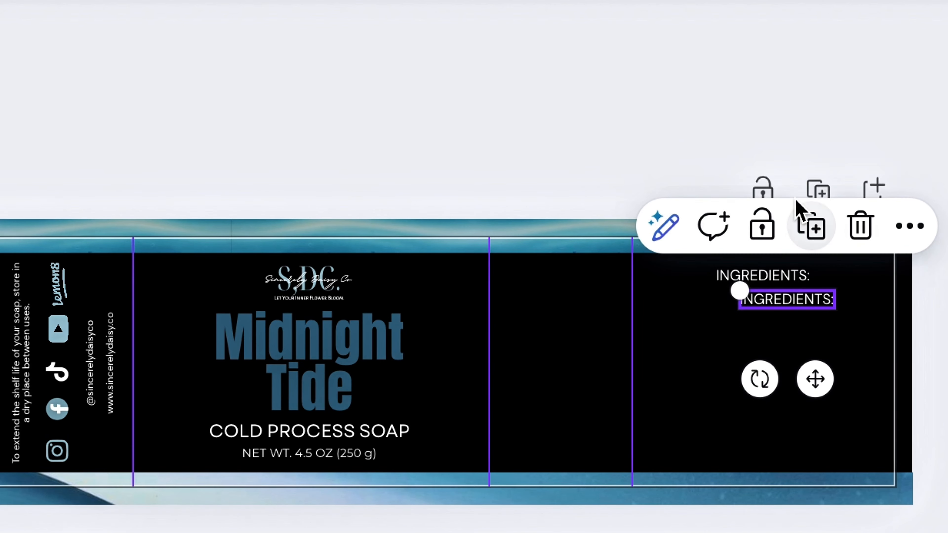
{"action": "left_click_drag", "start_coordinate": [816, 383], "coordinate": [796, 384]}
{"action": "left_click_drag", "start_coordinate": [348, 335], "coordinate": [103, 312]}
{"action": "key", "text": "ctrl+c"}
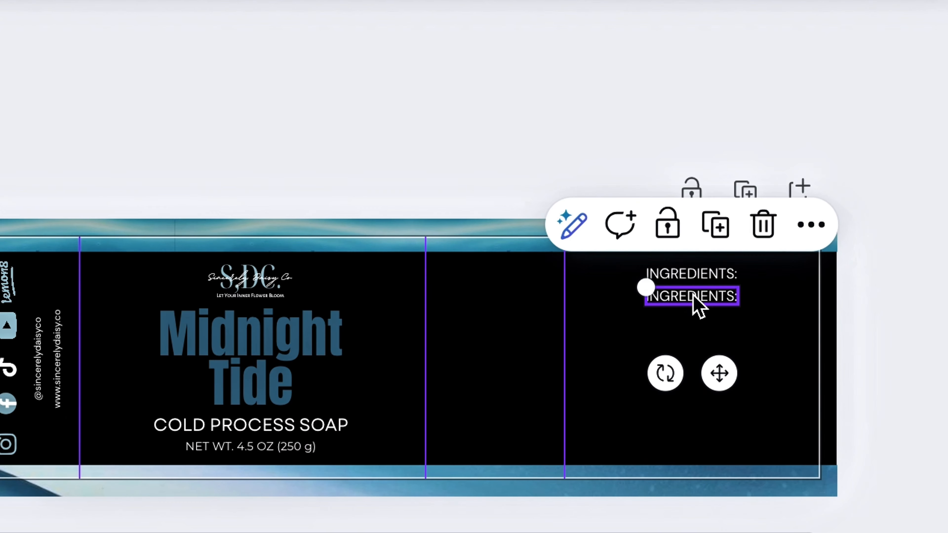
Step: Replace the duplicated heading's text with the copied ingredient list and scale it down to fit inside the section
{"action": "double_click", "coordinate": [693, 296]}
{"action": "key", "text": "ctrl+v"}
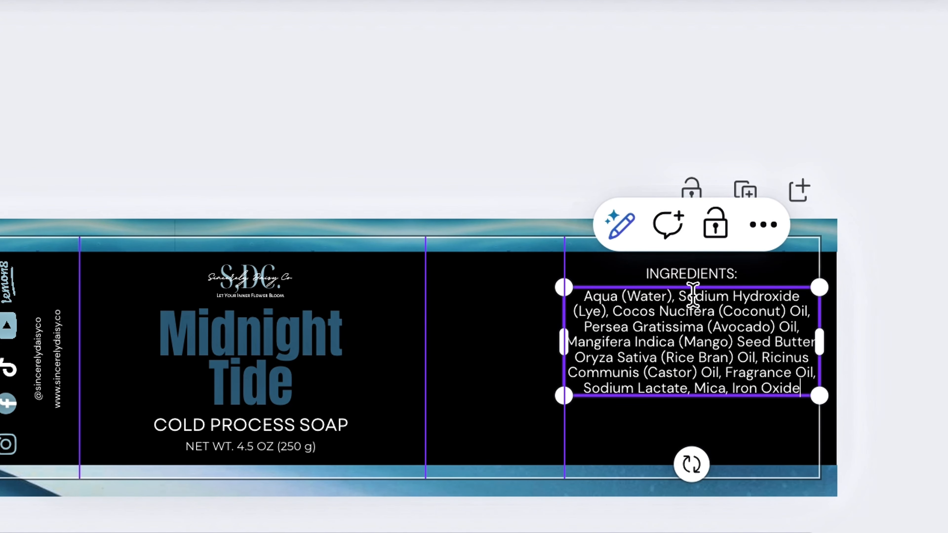
{"action": "left_click", "coordinate": [708, 355]}
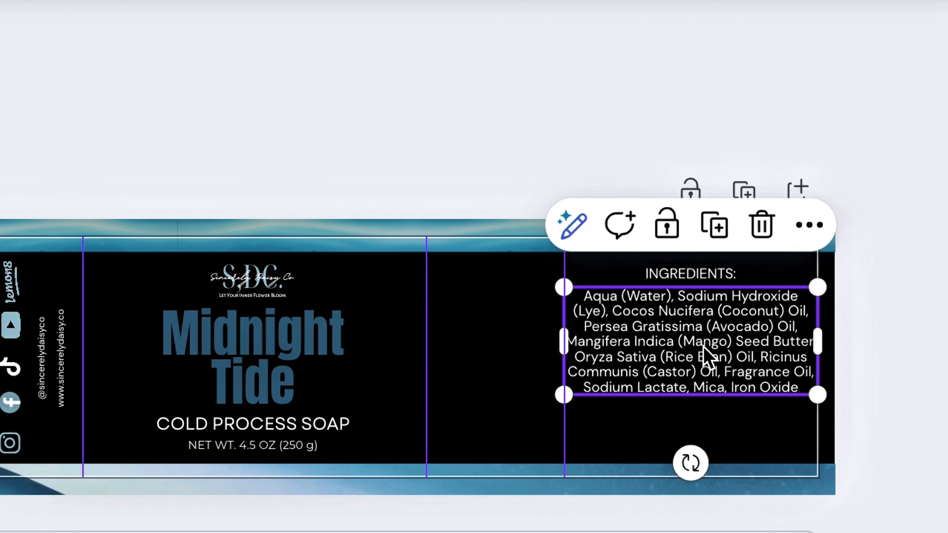
{"action": "left_click_drag", "start_coordinate": [818, 395], "coordinate": [793, 385]}
Step: Duplicate the "INGREDIENTS:" heading below the ingredient list and change the copy's text to "WARNING"
{"action": "left_click", "coordinate": [694, 274]}
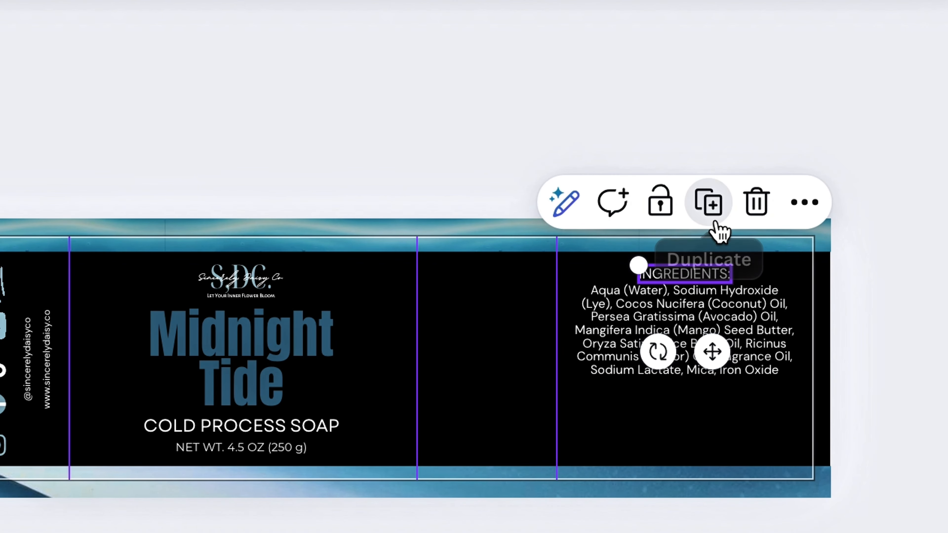
{"action": "left_click", "coordinate": [715, 222]}
{"action": "left_click_drag", "start_coordinate": [733, 377], "coordinate": [721, 478]}
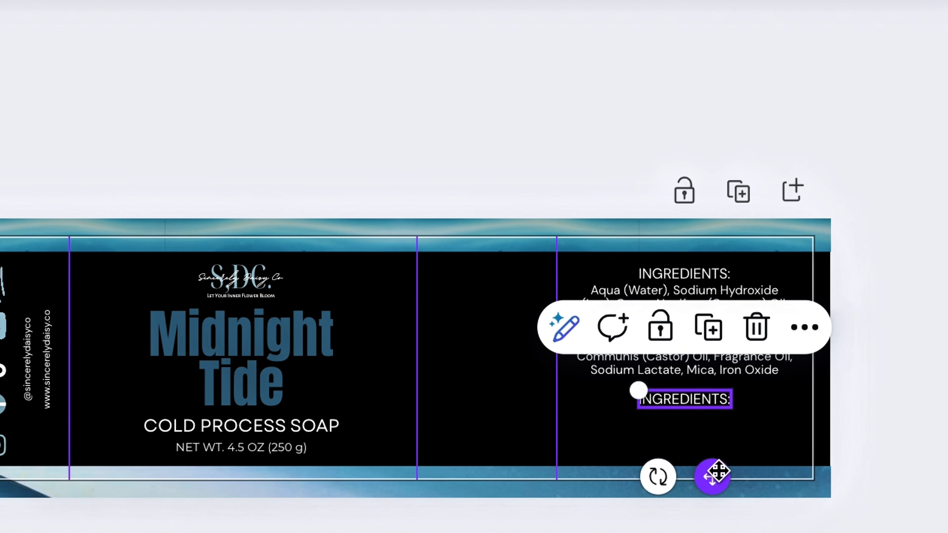
{"action": "double_click", "coordinate": [683, 401]}
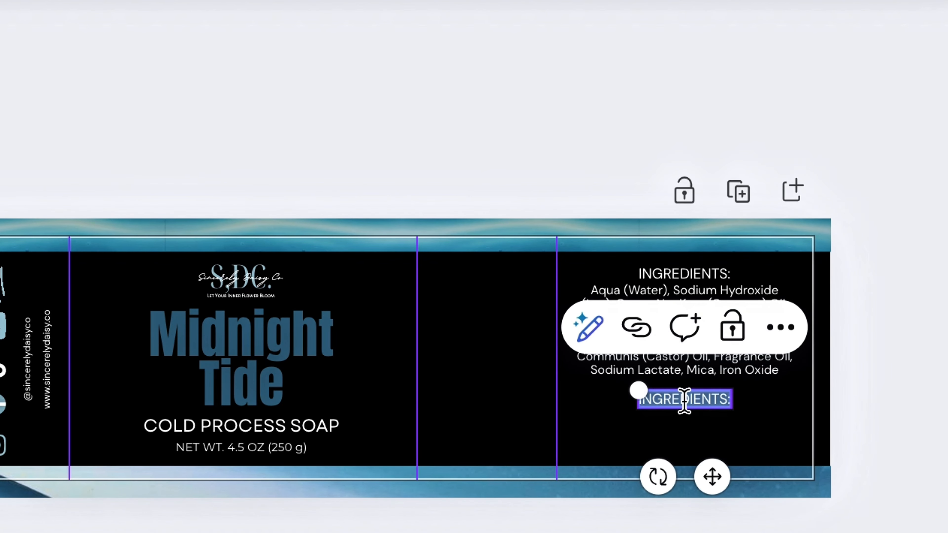
{"action": "type", "text": "WARNING"}
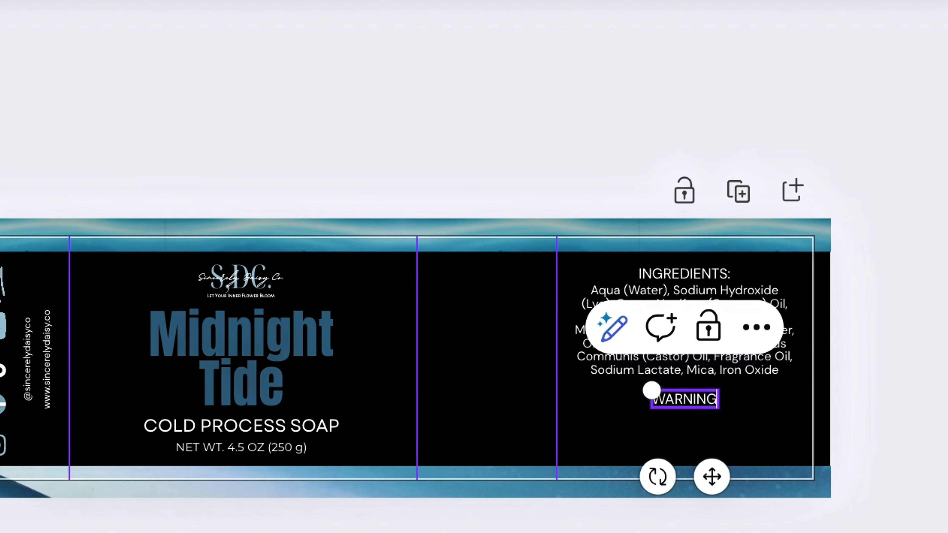
Step: Add below the WARNING heading: "If skin irritation occurs, discontinue use. Avoid contact with eyes. If contact occurs, rinse thoroughly with water."
{"action": "key", "text": "Return"}
{"action": "type", "text": "If skin irritation occurs, discontinue"}
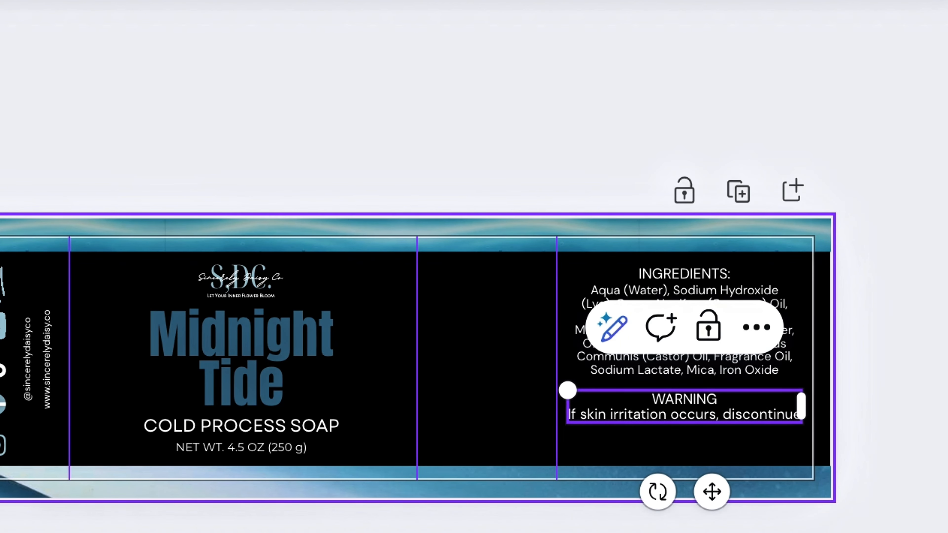
{"action": "type", "text": " use. Avoid"}
{"action": "key", "text": "BackSpace"}
{"action": "key", "text": "BackSpace"}
{"action": "key", "text": "BackSpace"}
{"action": "key", "text": "BackSpace"}
{"action": "key", "text": "BackSpace"}
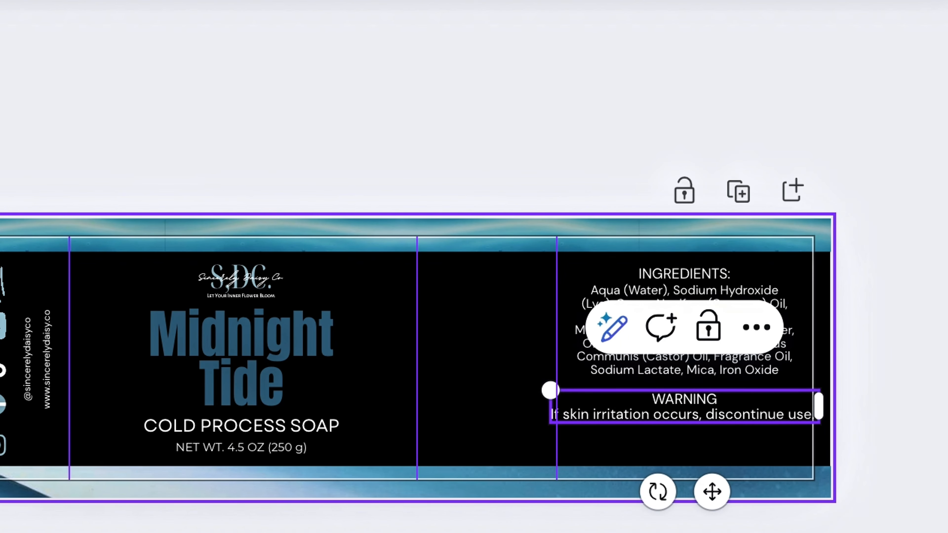
{"action": "type", "text": "Avoid contact with eyes."}
{"action": "key", "text": "Return"}
{"action": "type", "text": "If contact occurs, rinse thoroughly with w"}
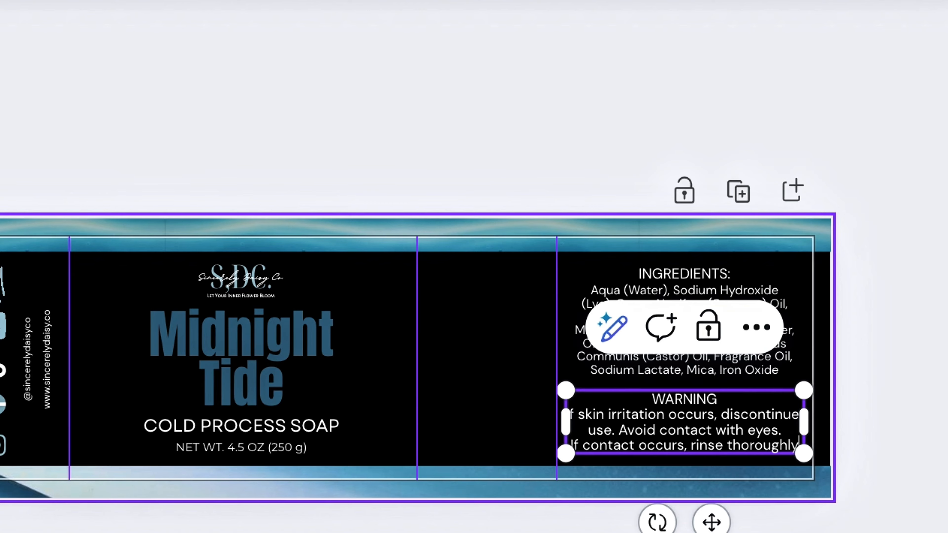
{"action": "type", "text": "ater."}
Step: Scale down the warning text block and center it beneath the ingredient list within the section
{"action": "left_click", "coordinate": [673, 417]}
{"action": "left_click_drag", "start_coordinate": [804, 468], "coordinate": [782, 427]}
{"action": "mouse_move", "coordinate": [673, 427]}
{"action": "left_mouse_down"}
{"action": "mouse_move", "coordinate": [700, 426]}
{"action": "mouse_move", "coordinate": [690, 424]}
{"action": "left_mouse_up"}
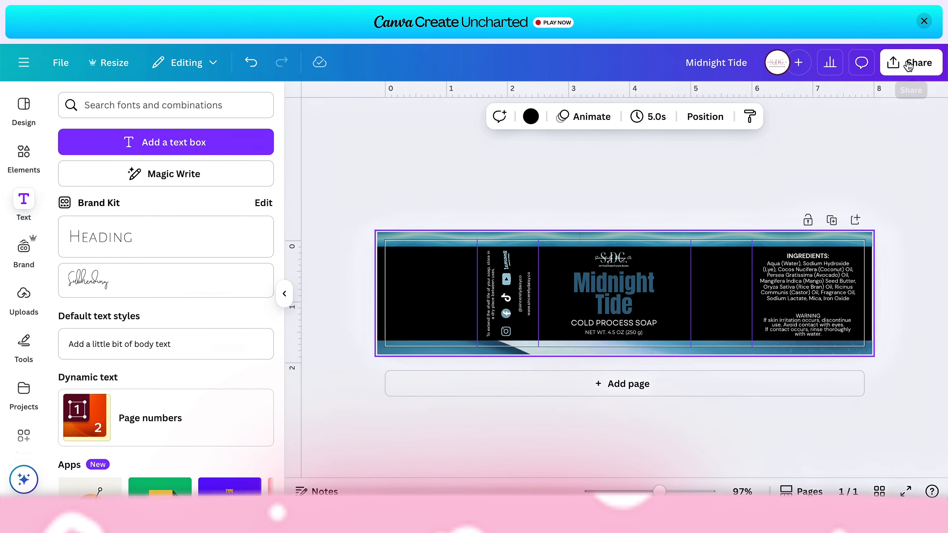
Step: Download the label as a PDF Print file and save it as Midnight Tide.pdf in the Downloads folder
{"action": "left_click", "coordinate": [908, 65]}
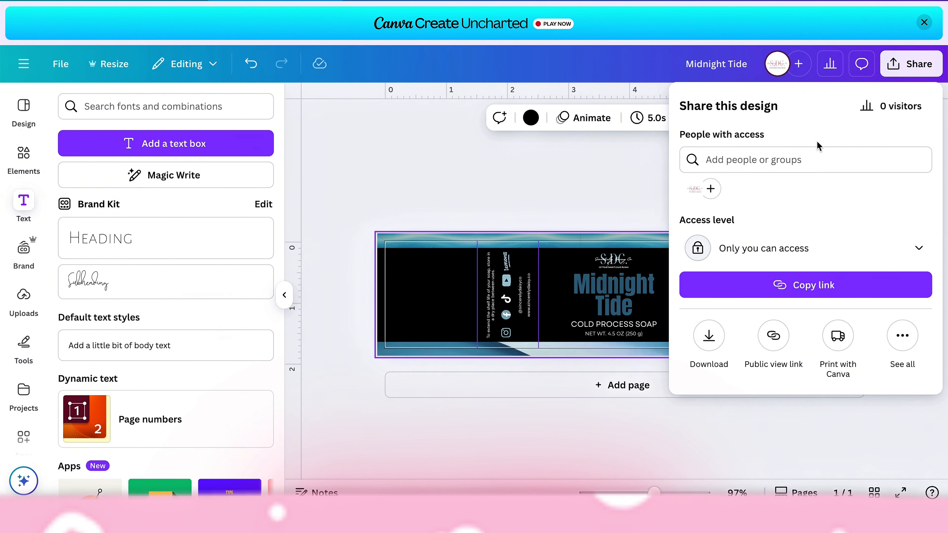
{"action": "left_click", "coordinate": [717, 338]}
{"action": "left_click", "coordinate": [815, 156]}
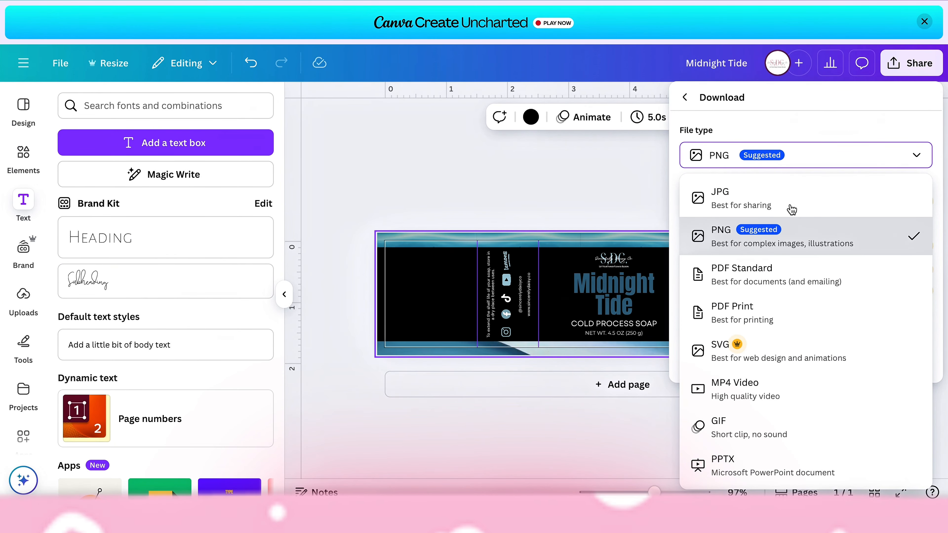
{"action": "left_click", "coordinate": [763, 321]}
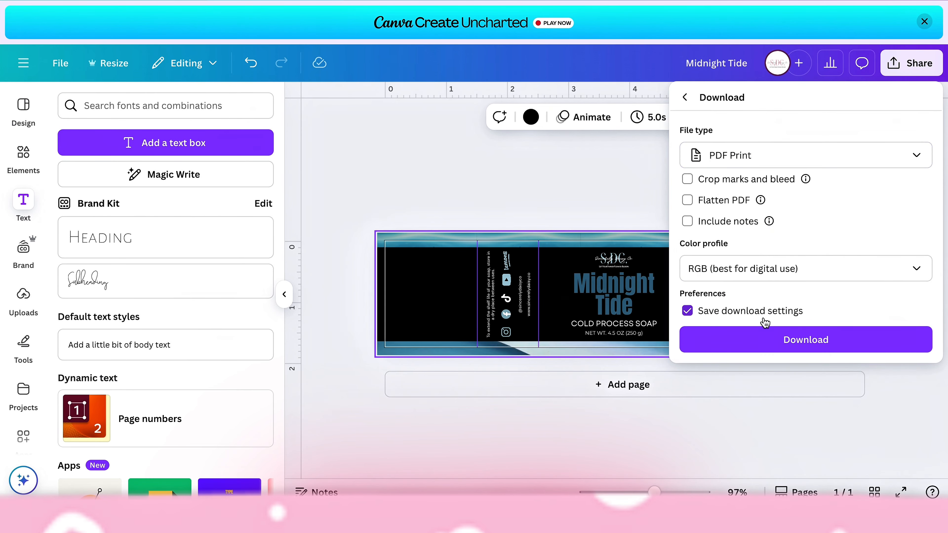
{"action": "left_click", "coordinate": [775, 270]}
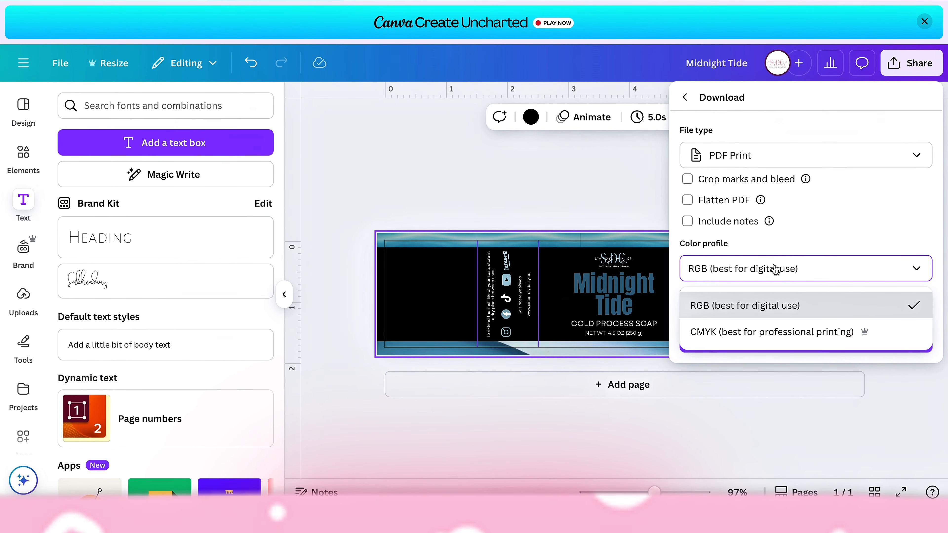
{"action": "left_click", "coordinate": [766, 342]}
{"action": "left_click", "coordinate": [733, 338]}
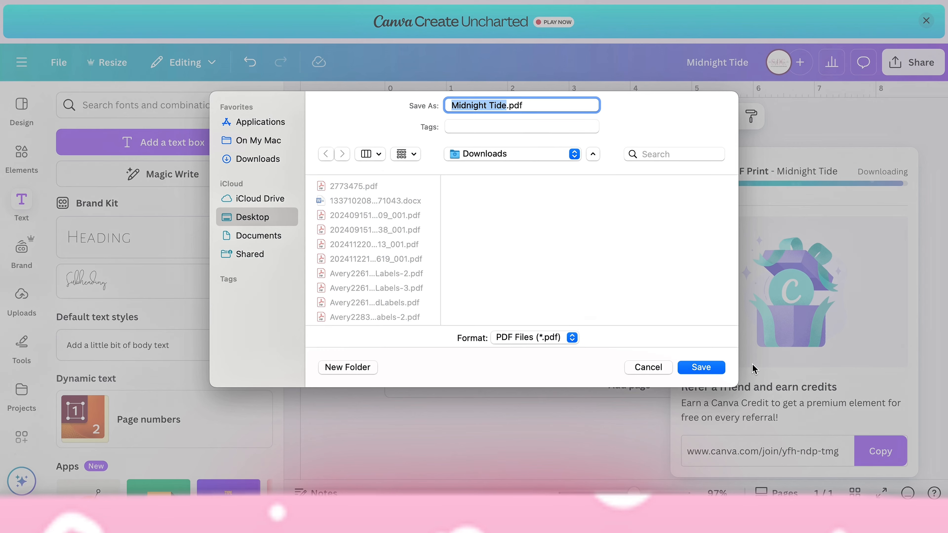
{"action": "left_click", "coordinate": [700, 367]}
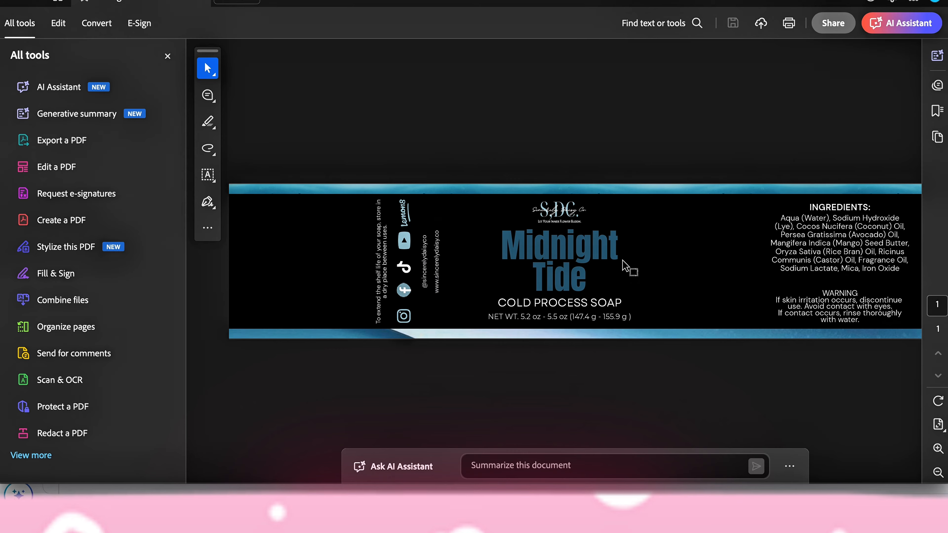
Step: Switch to Adobe Acrobat and open the print settings for the label PDF
{"action": "key", "text": "super+p"}
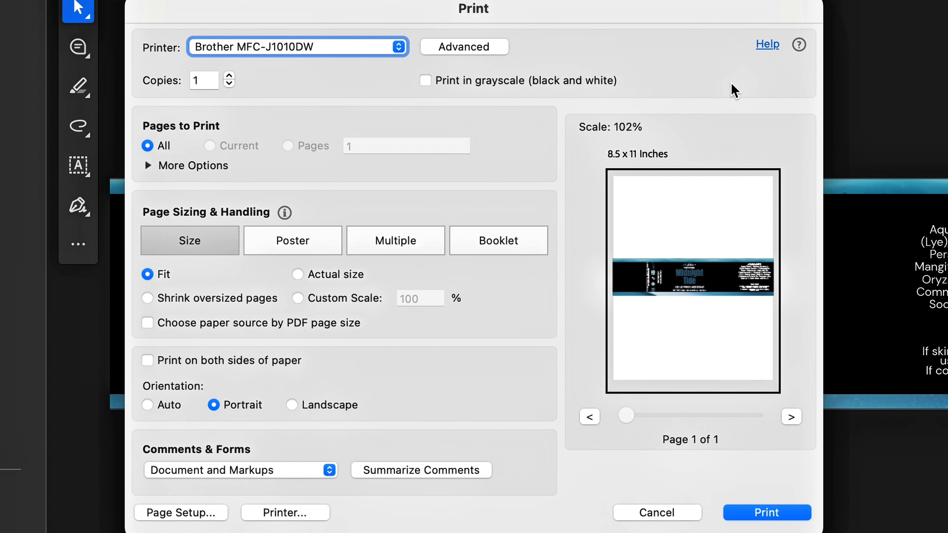